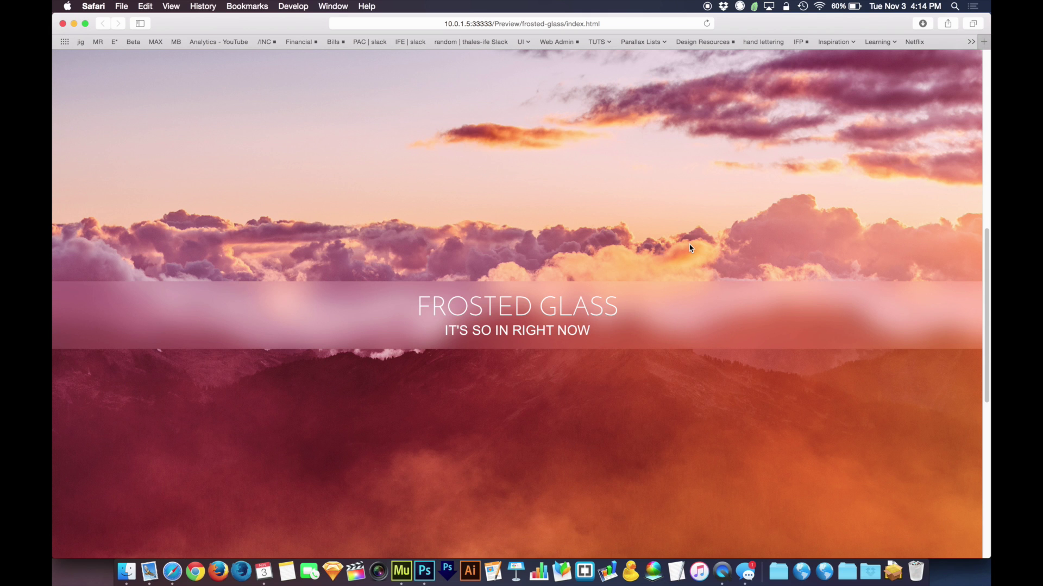
Scroll through the frosted-glass preview, then drag Safari's right edge inward to a narrower width
{"action": "scroll", "coordinate": [690, 248], "scroll_direction": "down", "scroll_amount": 5}
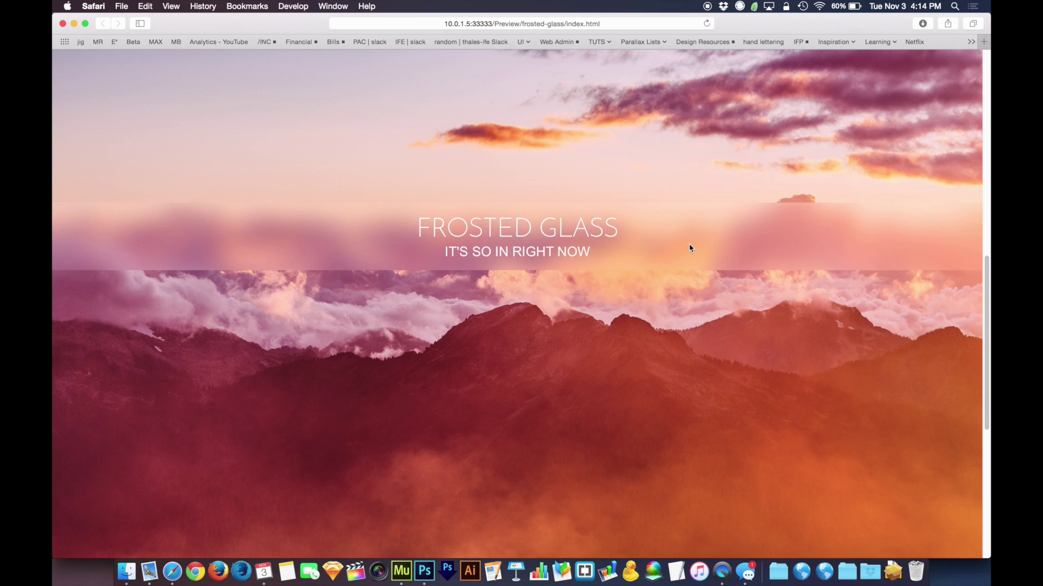
{"action": "scroll", "coordinate": [690, 248], "scroll_direction": "down", "scroll_amount": 3}
{"action": "scroll", "coordinate": [690, 248], "scroll_direction": "up", "scroll_amount": 2}
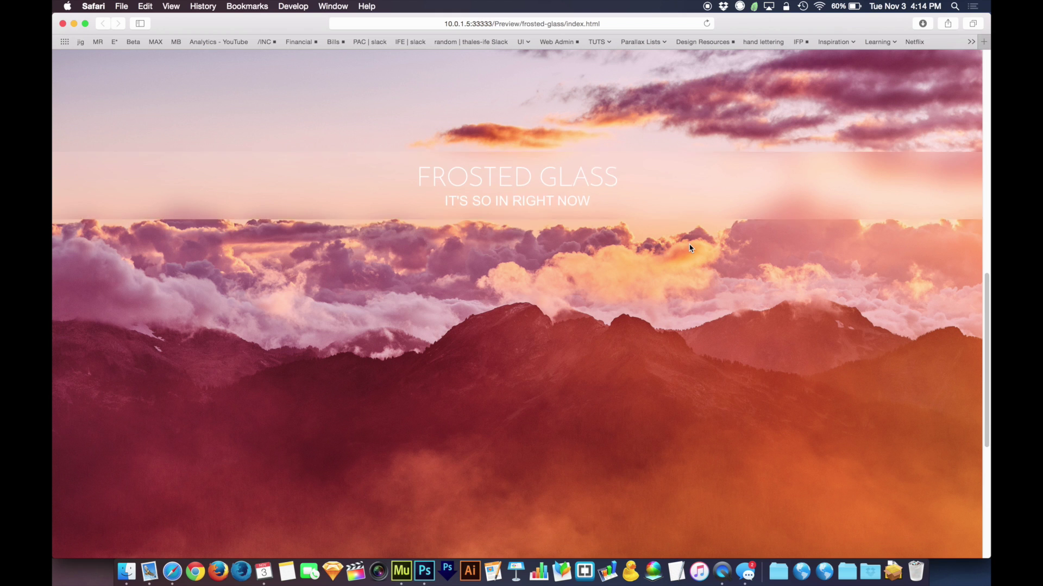
{"action": "scroll", "coordinate": [690, 248], "scroll_direction": "up", "scroll_amount": 5}
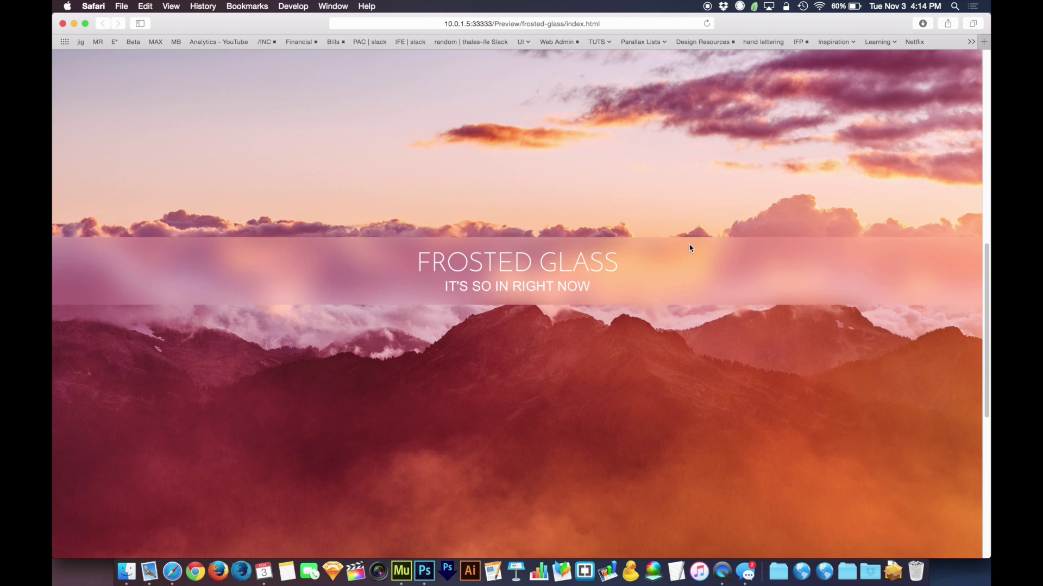
{"action": "scroll", "coordinate": [690, 249], "scroll_direction": "up", "scroll_amount": 4}
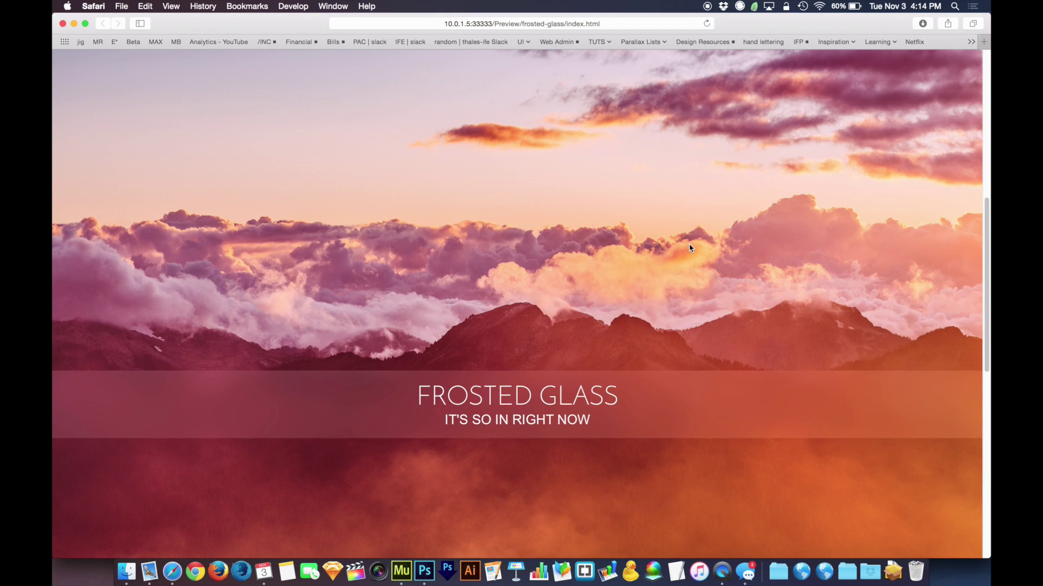
{"action": "scroll", "coordinate": [690, 248], "scroll_direction": "down", "scroll_amount": 2}
{"action": "scroll", "coordinate": [690, 248], "scroll_direction": "down", "scroll_amount": 5}
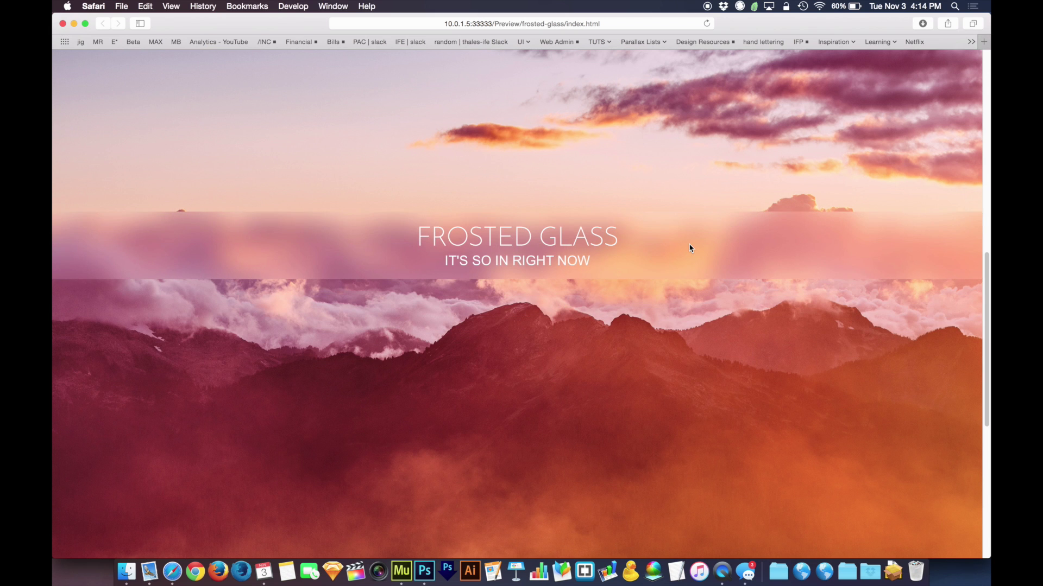
{"action": "scroll", "coordinate": [690, 248], "scroll_direction": "down", "scroll_amount": 3}
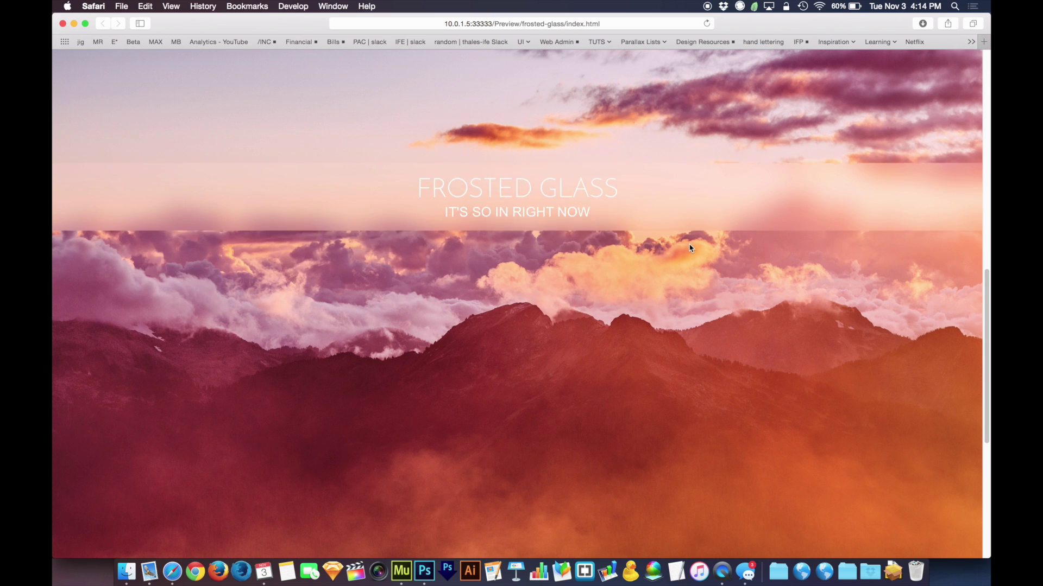
{"action": "scroll", "coordinate": [690, 248], "scroll_direction": "up", "scroll_amount": 1}
{"action": "scroll", "coordinate": [691, 248], "scroll_direction": "up", "scroll_amount": 4}
{"action": "scroll", "coordinate": [691, 248], "scroll_direction": "down", "scroll_amount": 4}
{"action": "scroll", "coordinate": [690, 248], "scroll_direction": "up", "scroll_amount": 1}
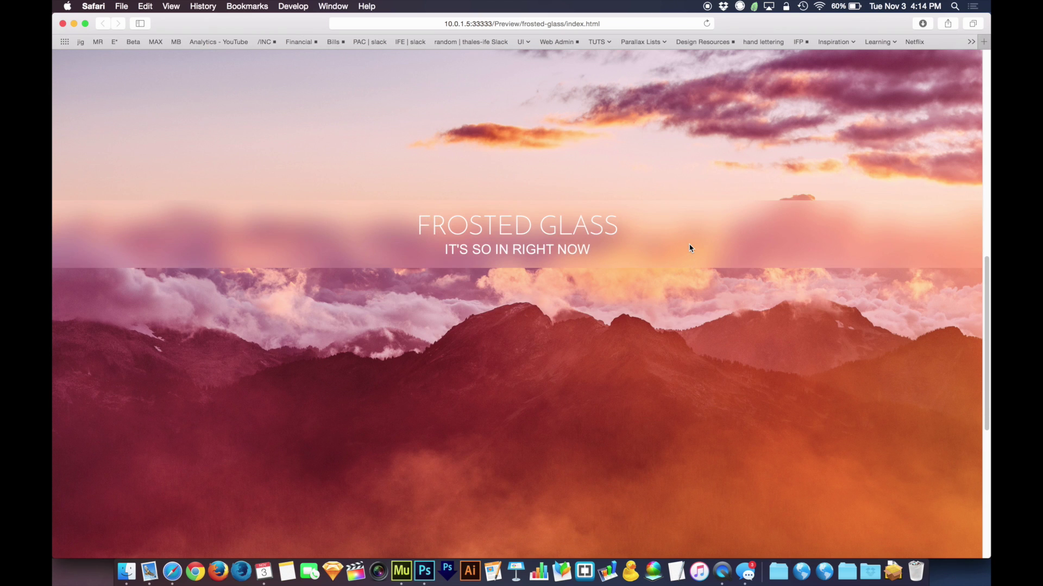
{"action": "scroll", "coordinate": [690, 248], "scroll_direction": "up", "scroll_amount": 4}
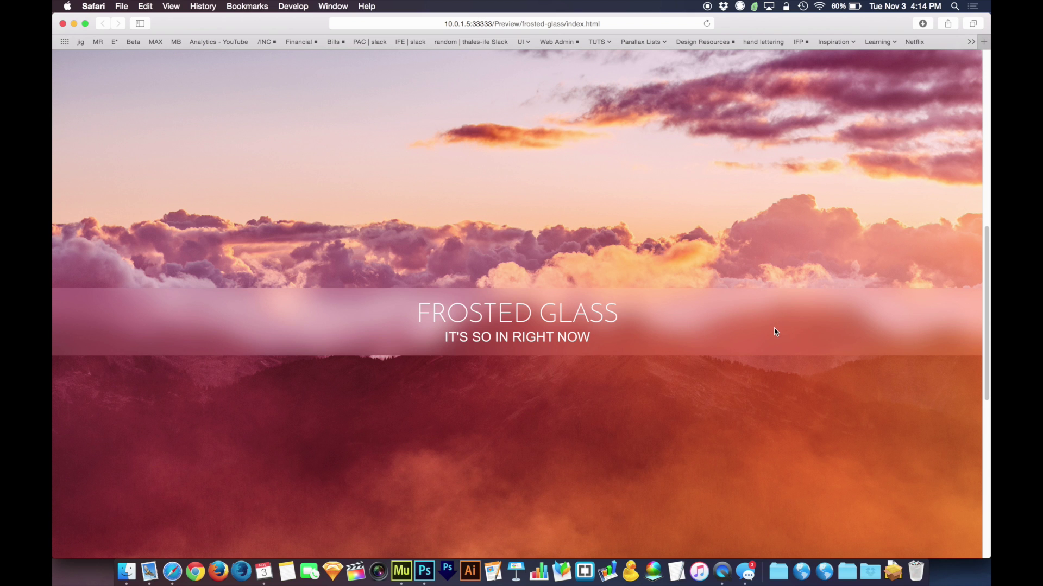
{"action": "scroll", "coordinate": [776, 332], "scroll_direction": "down", "scroll_amount": 5}
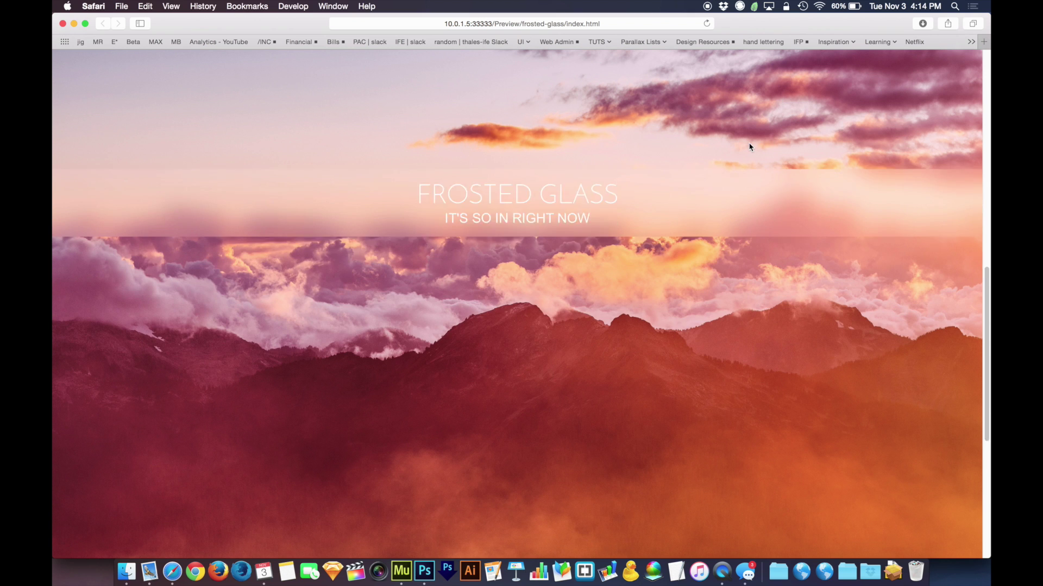
{"action": "scroll", "coordinate": [749, 147], "scroll_direction": "down", "scroll_amount": 2}
{"action": "scroll", "coordinate": [750, 146], "scroll_direction": "up", "scroll_amount": 5}
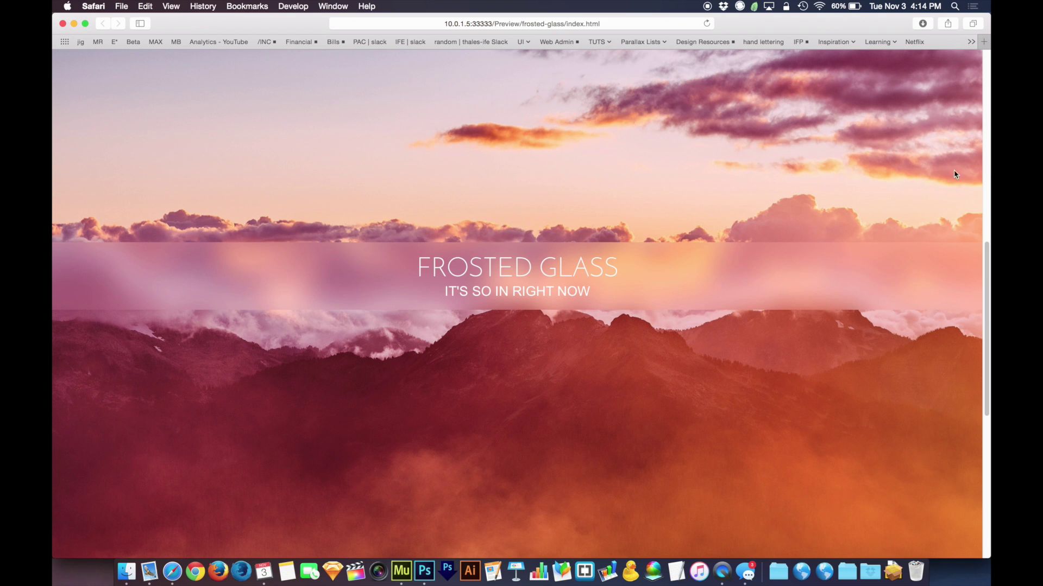
{"action": "left_click_drag", "start_coordinate": [988, 187], "coordinate": [755, 212]}
Scroll the narrowed preview, then drag Safari's right edge back out to full screen width
{"action": "scroll", "coordinate": [577, 284], "scroll_direction": "down", "scroll_amount": 2}
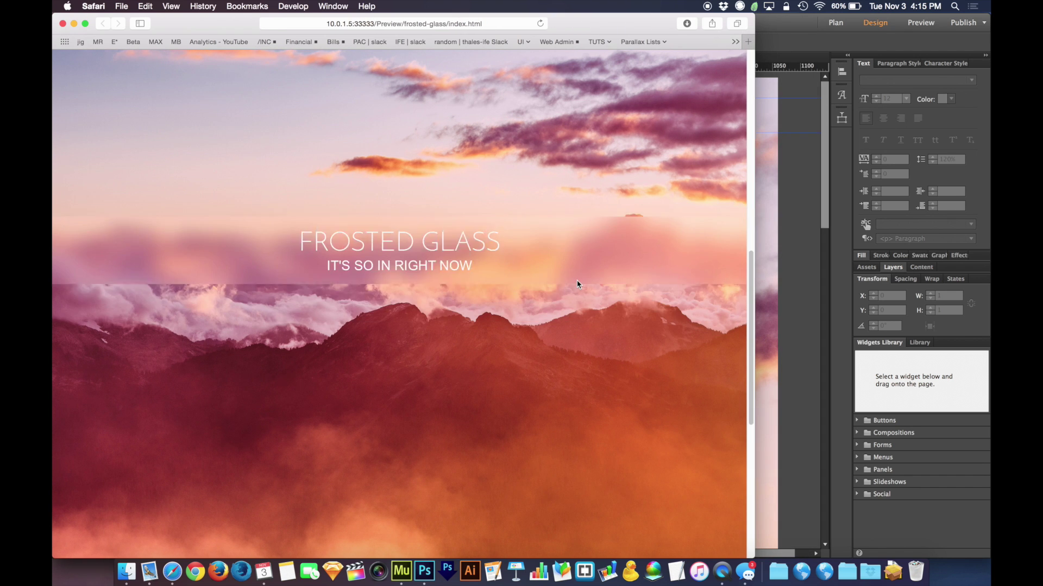
{"action": "scroll", "coordinate": [578, 284], "scroll_direction": "down", "scroll_amount": 3}
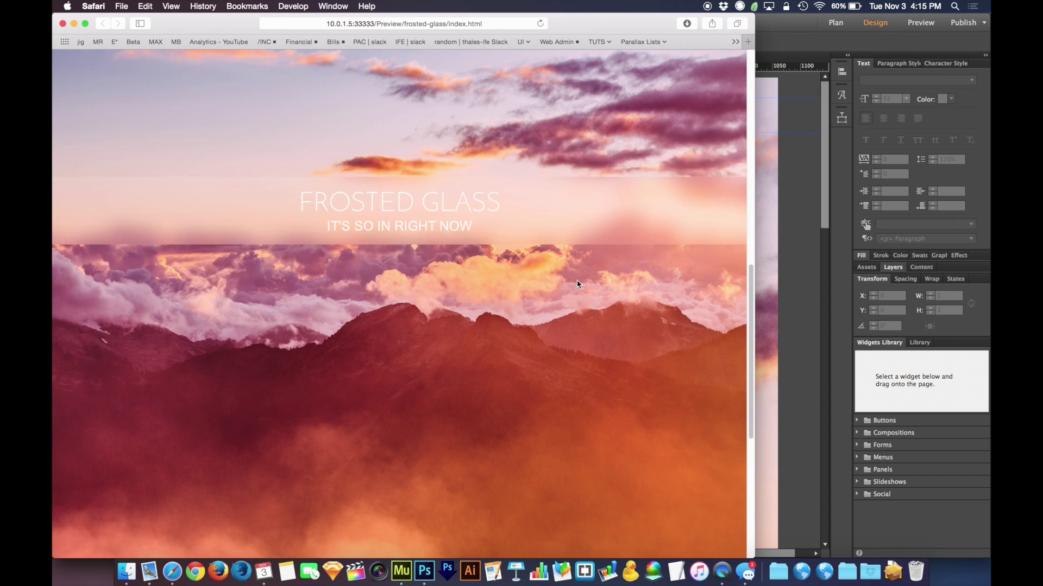
{"action": "scroll", "coordinate": [577, 284], "scroll_direction": "down", "scroll_amount": 2}
{"action": "scroll", "coordinate": [577, 284], "scroll_direction": "up", "scroll_amount": 2}
{"action": "scroll", "coordinate": [577, 284], "scroll_direction": "down", "scroll_amount": 1}
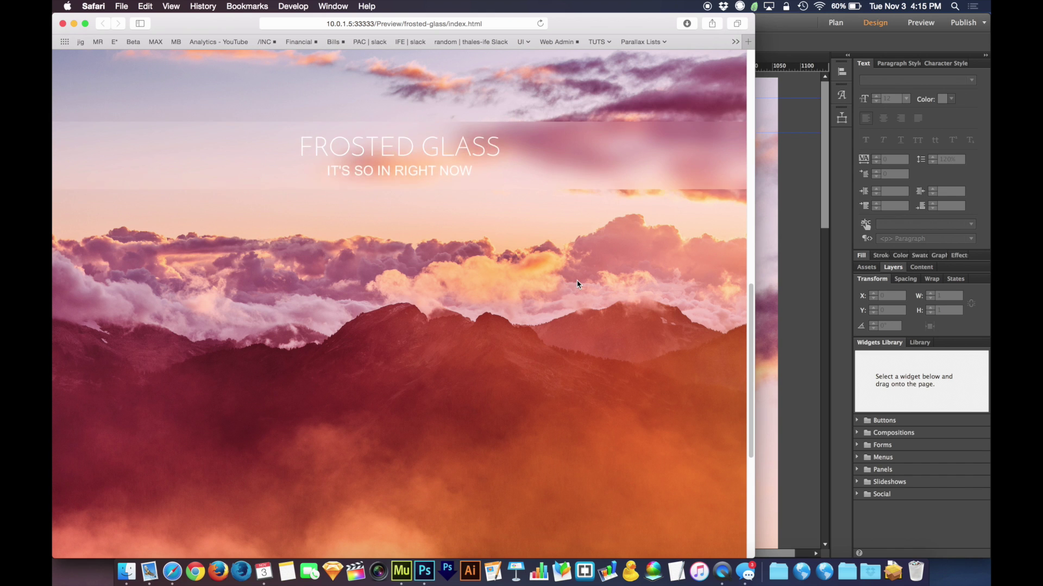
{"action": "left_click_drag", "start_coordinate": [754, 186], "coordinate": [988, 175]}
{"action": "scroll", "coordinate": [765, 197], "scroll_direction": "up", "scroll_amount": 3}
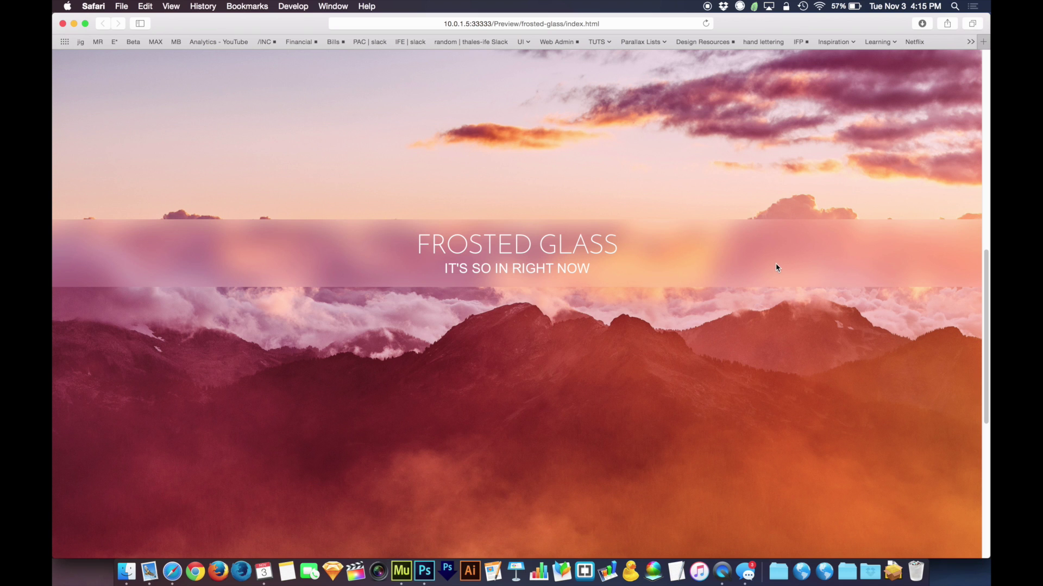
{"action": "scroll", "coordinate": [775, 264], "scroll_direction": "up", "scroll_amount": 4}
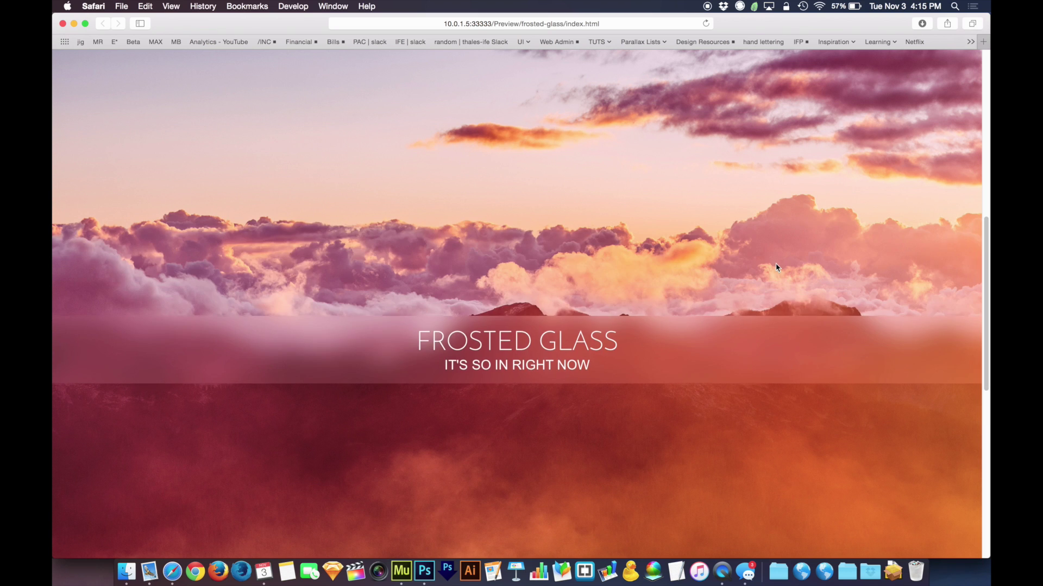
{"action": "scroll", "coordinate": [775, 264], "scroll_direction": "down", "scroll_amount": 1}
Close the Safari preview and create a new Muse site with default settings, entering its Home page
{"action": "key", "text": "super+w"}
{"action": "left_click", "coordinate": [539, 164]}
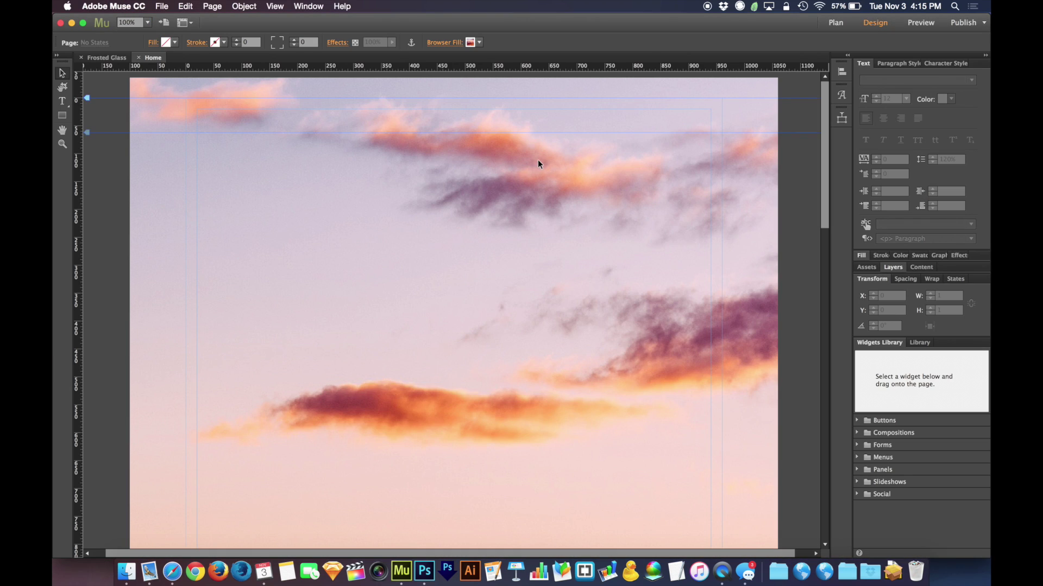
{"action": "key", "text": "super+n"}
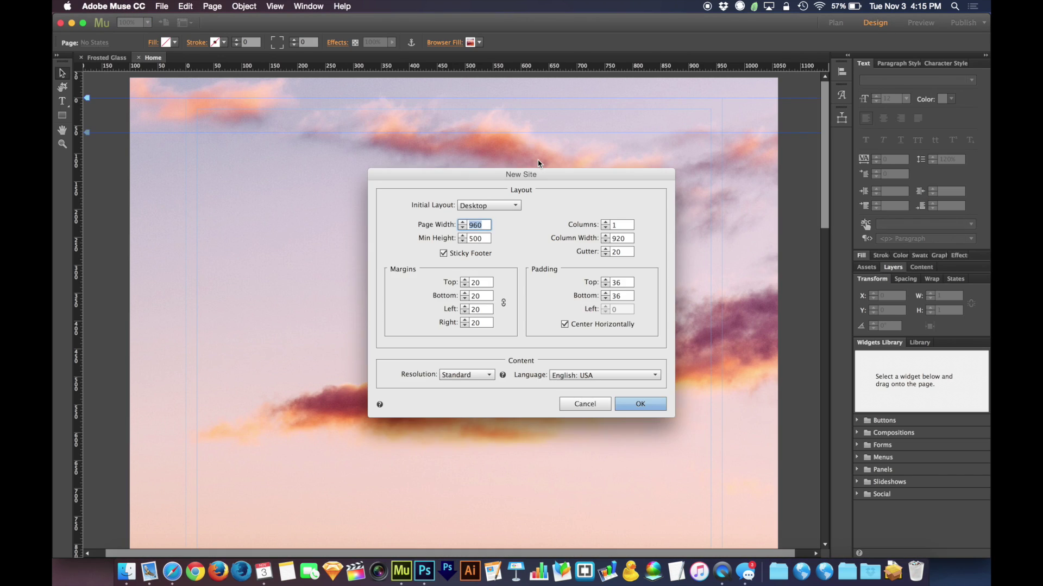
{"action": "key", "text": "Return"}
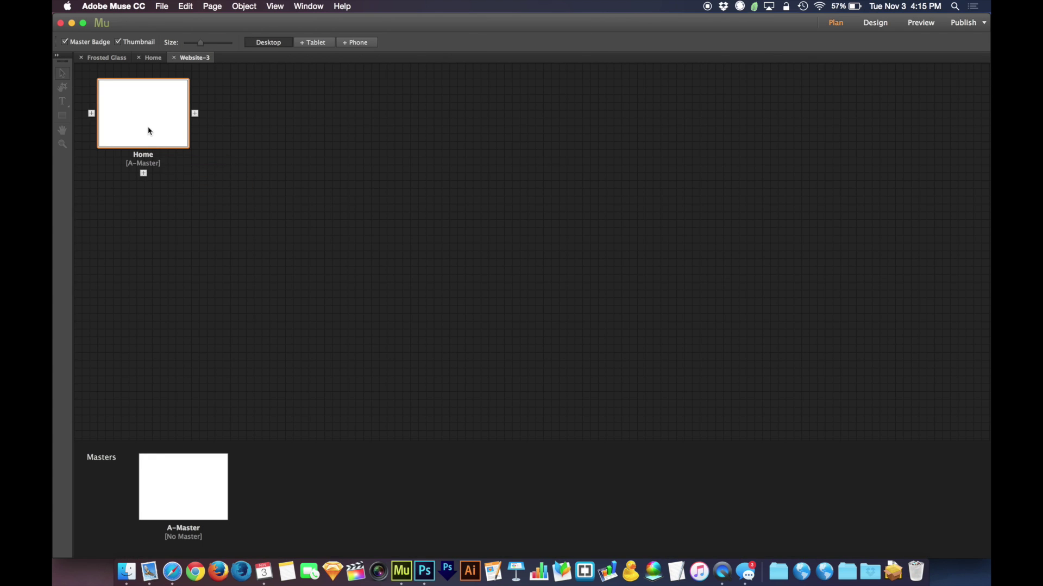
{"action": "double_click", "coordinate": [149, 131]}
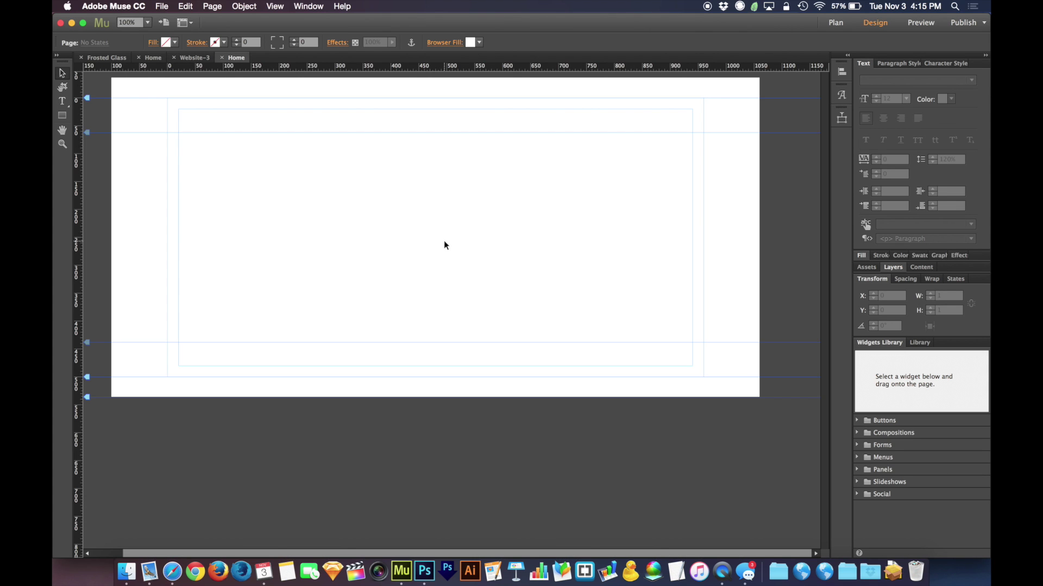
Lengthen the Home page to 2572 px by dragging its bottom edge, then return to 100% zoom
{"action": "key", "text": "super+minus"}
{"action": "key", "text": "super+minus"}
{"action": "left_click_drag", "start_coordinate": [87, 170], "coordinate": [83, 476]}
{"action": "key", "text": "super+equal"}
{"action": "key", "text": "super+equal"}
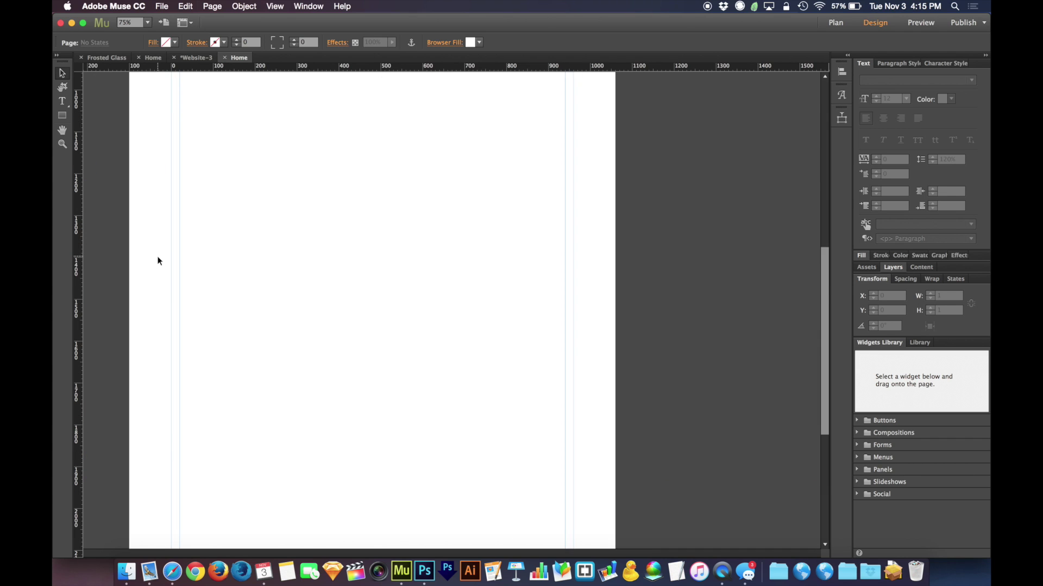
{"action": "key", "text": "super+equal"}
{"action": "scroll", "coordinate": [157, 261], "scroll_direction": "up", "scroll_amount": 10}
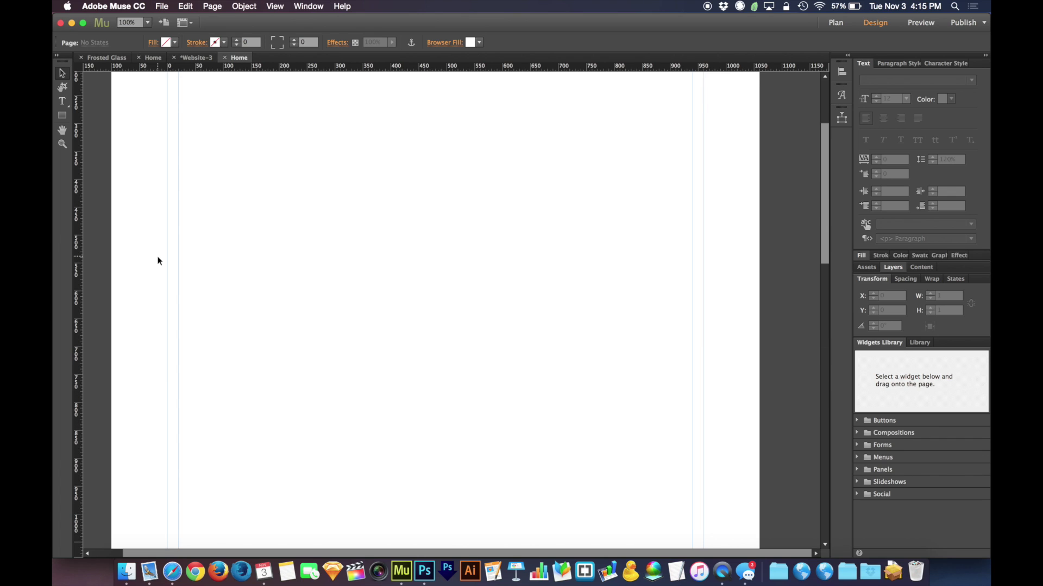
{"action": "scroll", "coordinate": [157, 261], "scroll_direction": "up", "scroll_amount": 5}
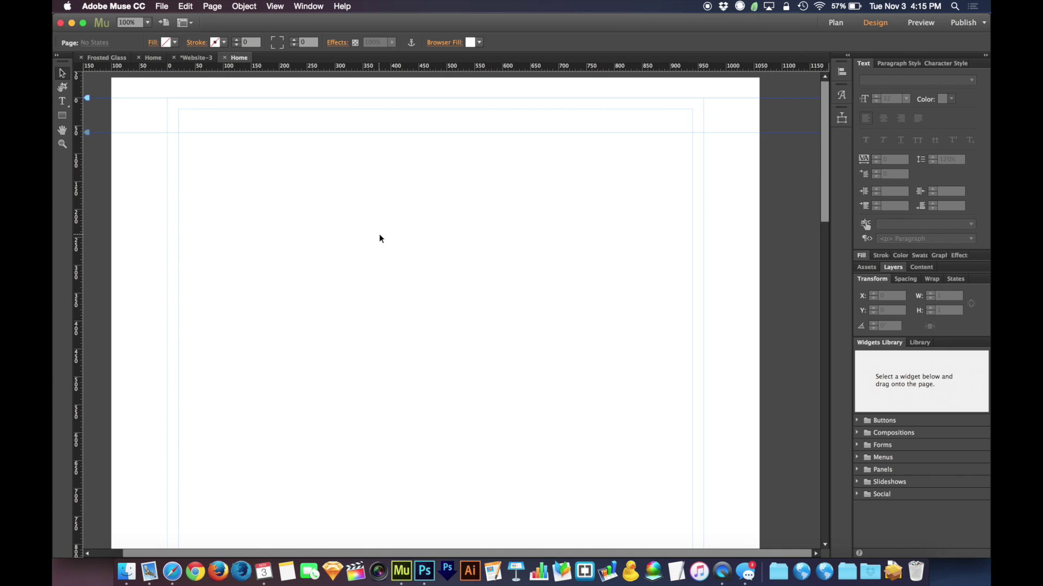
{"action": "key", "text": "F11"}
Preview Clouds.jpeg, then load the duplicate Clouds 2.jpeg into Photoshop via the Dock icon
{"action": "left_click", "coordinate": [964, 163]}
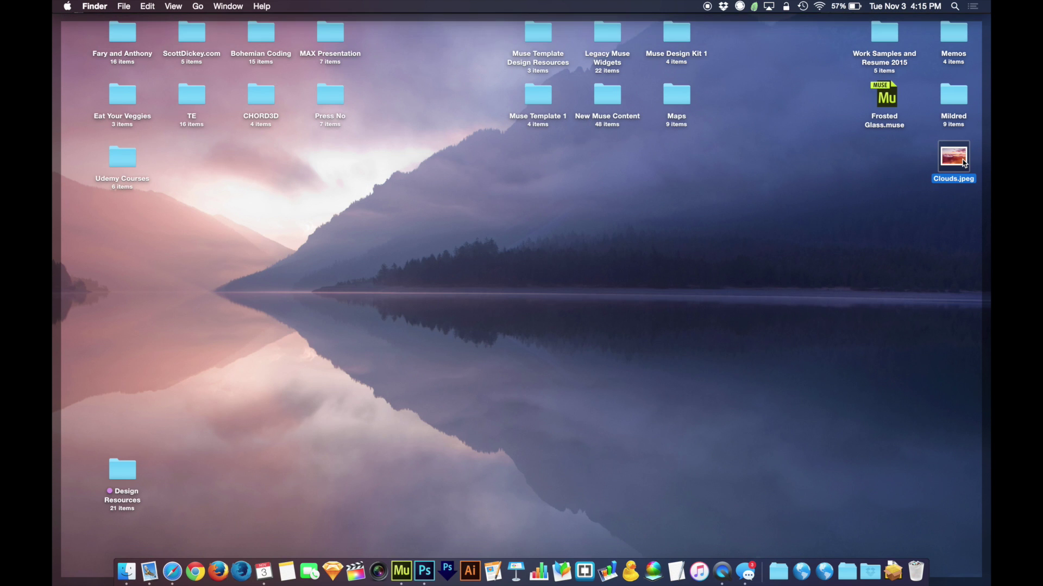
{"action": "key", "text": "space"}
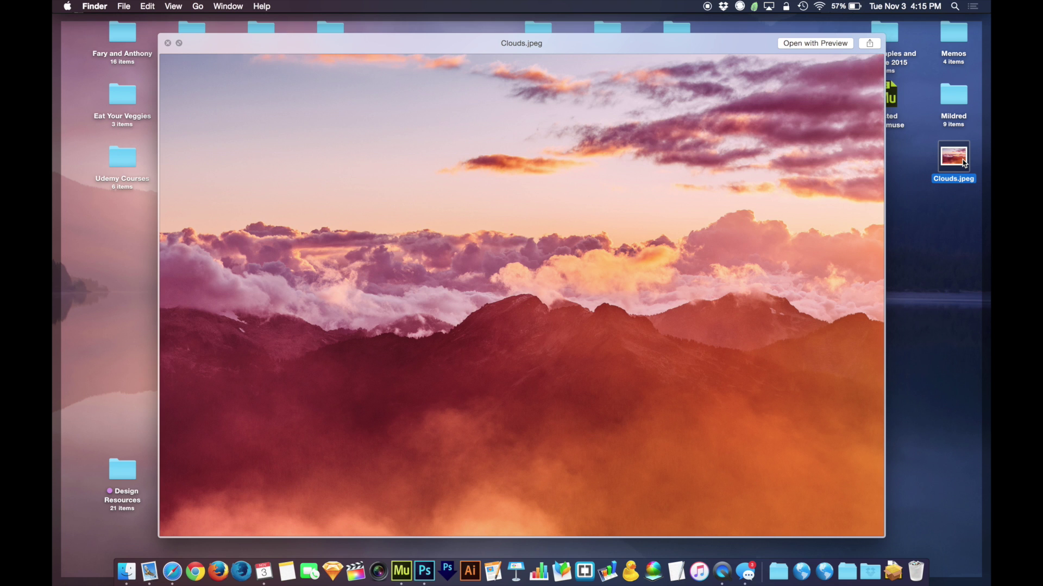
{"action": "key", "text": "space"}
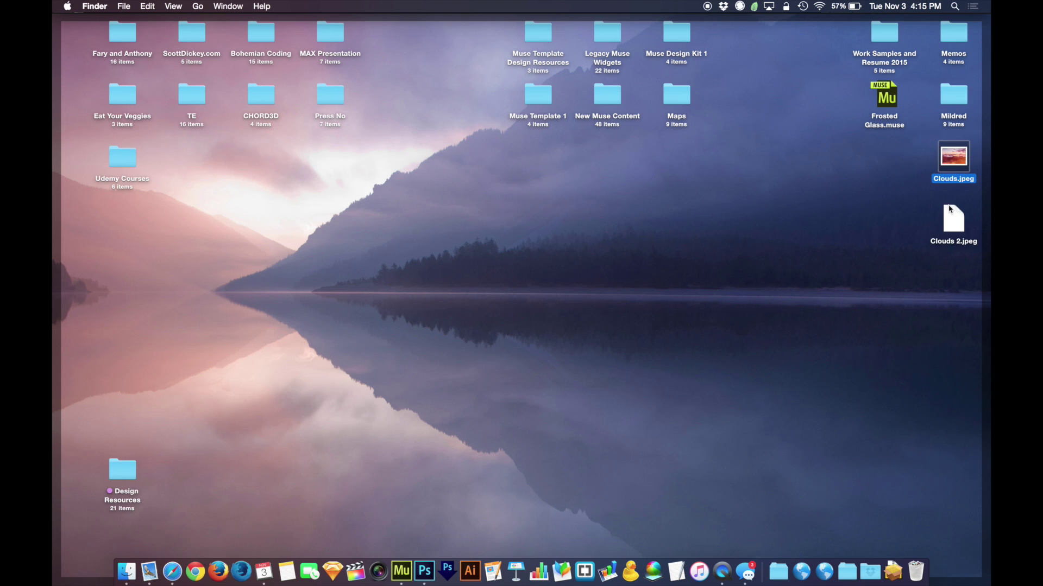
{"action": "left_click", "coordinate": [956, 224]}
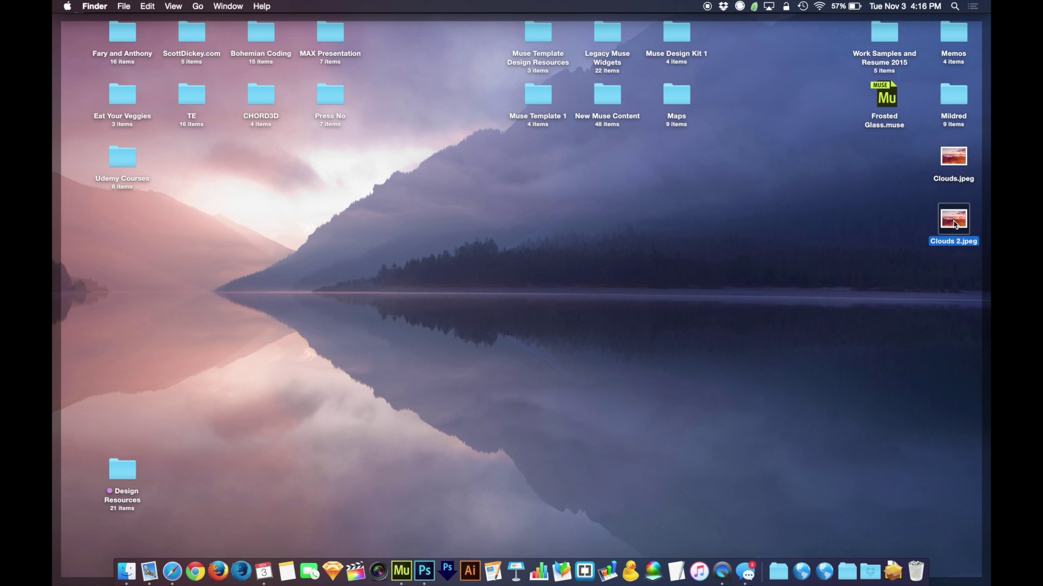
{"action": "left_click_drag", "start_coordinate": [956, 225], "coordinate": [426, 570]}
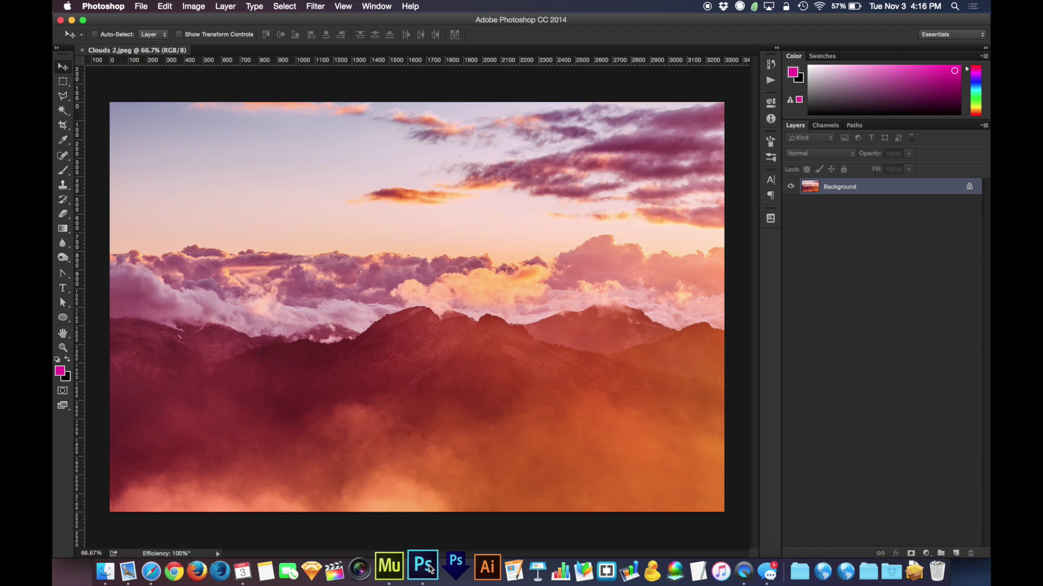
Reset to default black-and-white colours and go to Filter > Blur > Gaussian Blur
{"action": "key", "text": "d"}
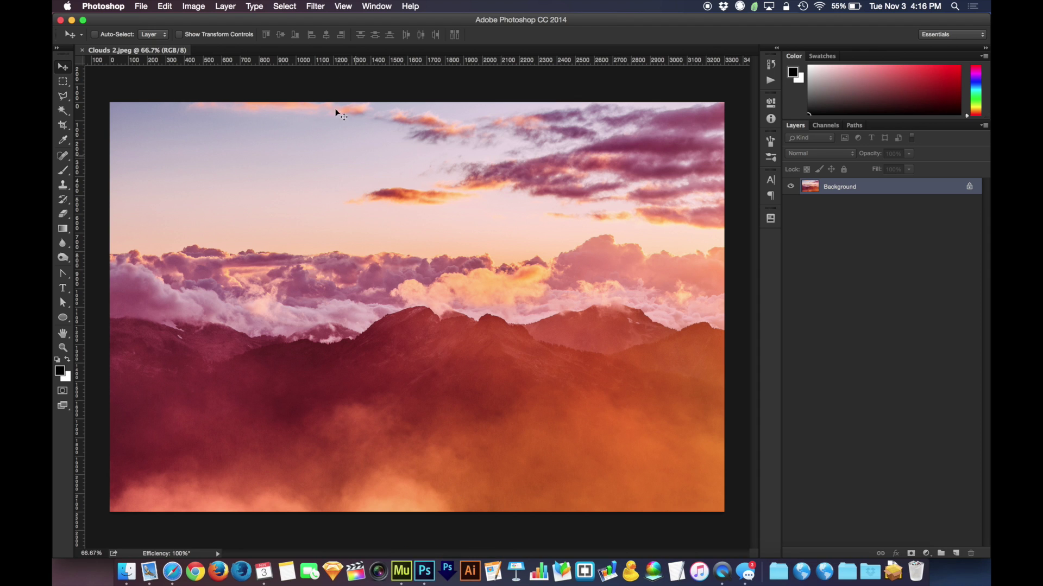
{"action": "left_click", "coordinate": [315, 6]}
{"action": "mouse_move", "coordinate": [348, 129]}
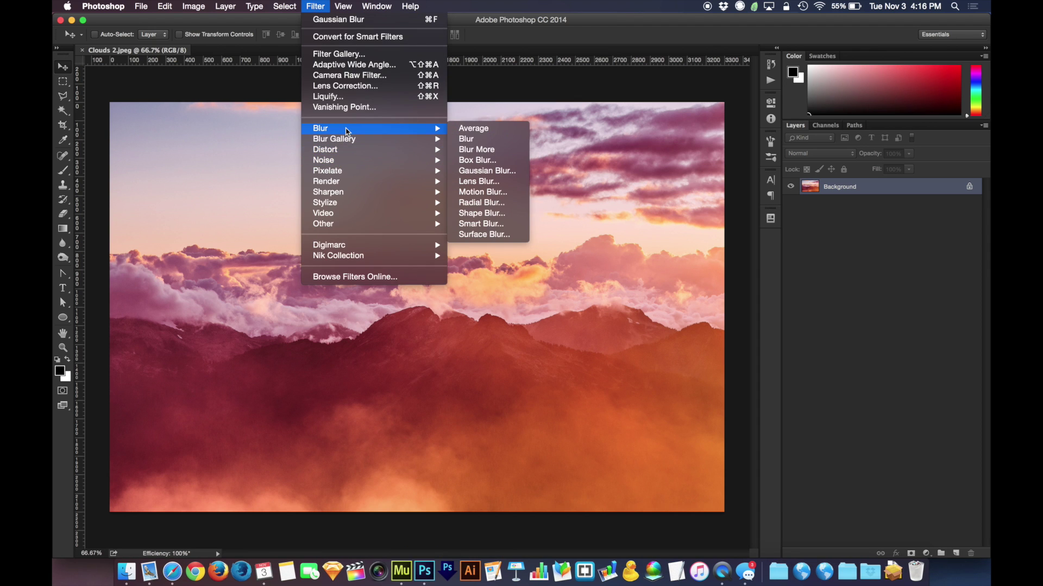
Apply a 40-pixel Gaussian Blur to the cloud photo and bring up Image Size (3300 × 2200 px)
{"action": "left_click", "coordinate": [514, 172]}
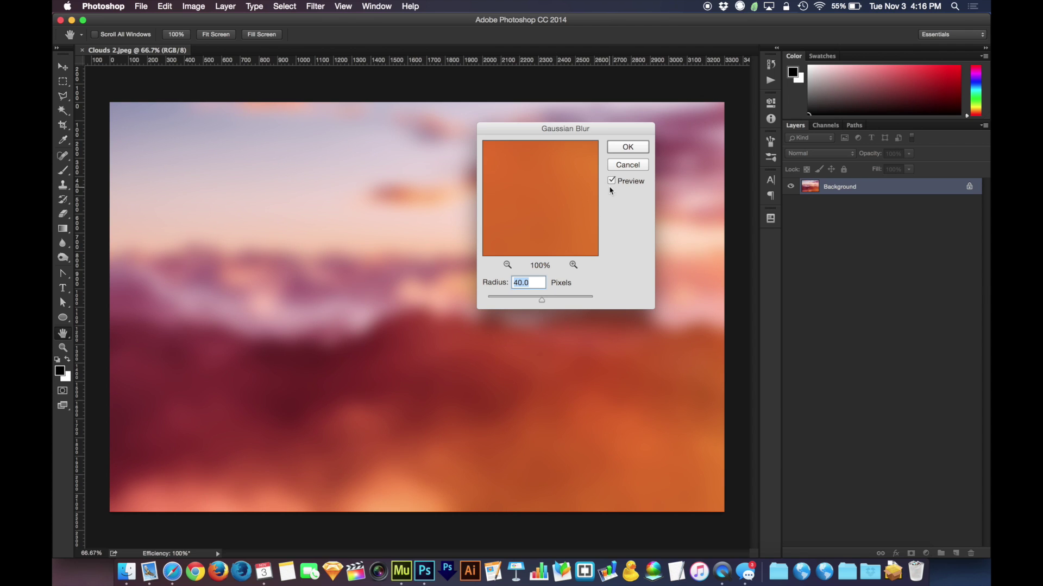
{"action": "left_click", "coordinate": [630, 151]}
{"action": "key", "text": "v"}
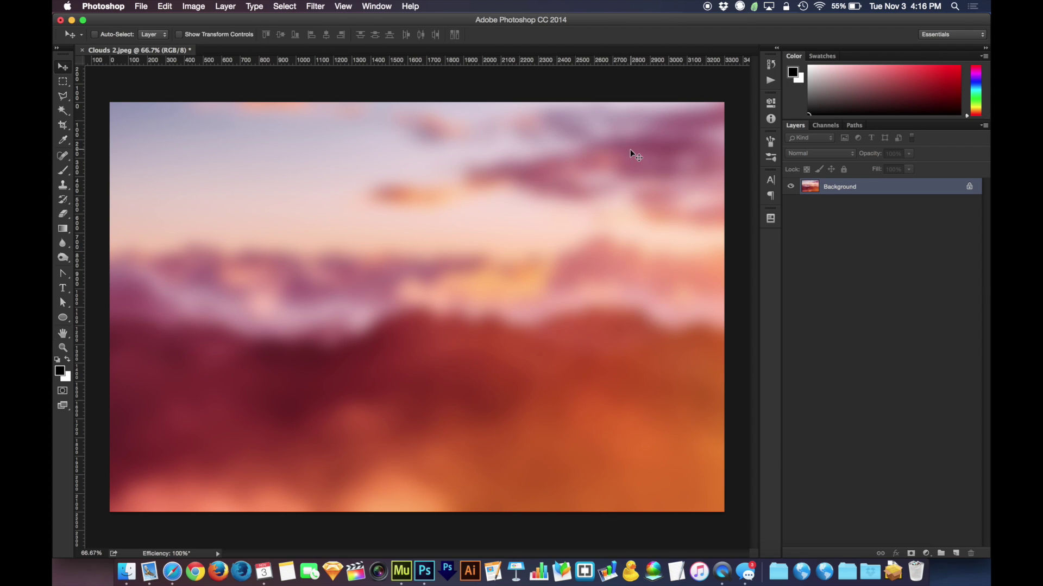
{"action": "key", "text": "super+i"}
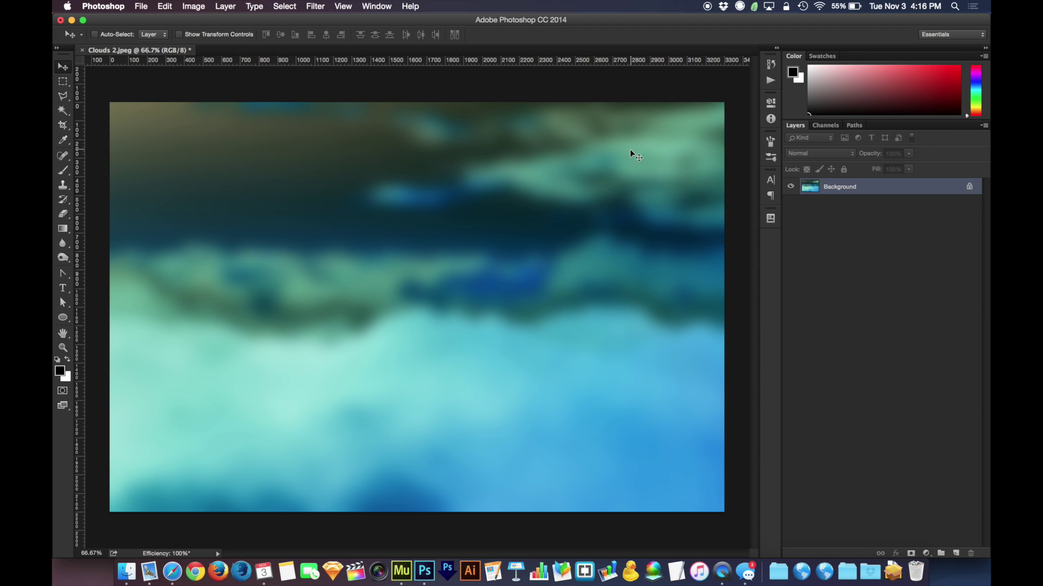
{"action": "key", "text": "super+z"}
{"action": "key", "text": "super+alt+i"}
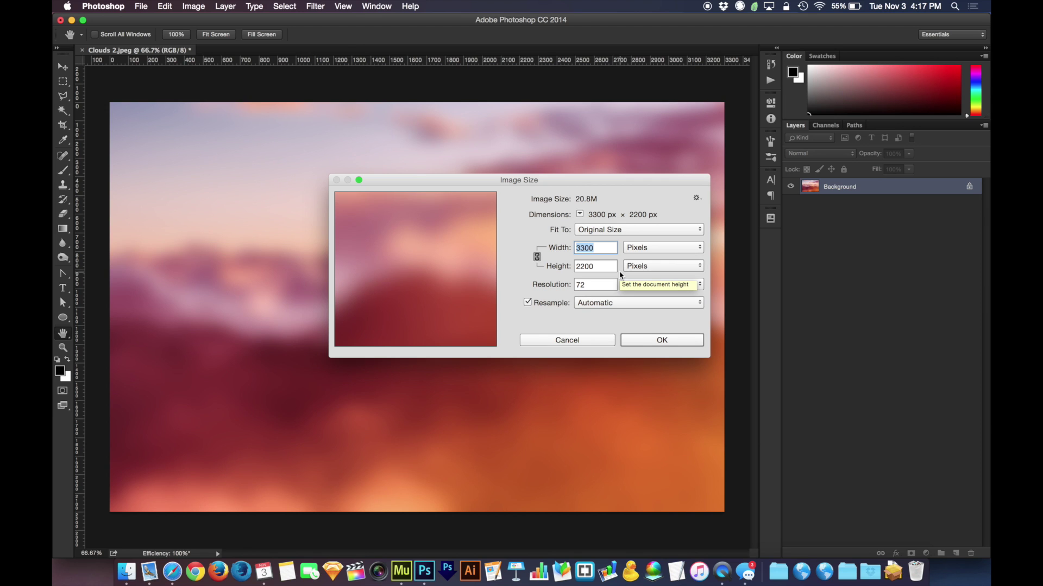
Cancel Image Size without changes and bring up Levels on the blurred photo
{"action": "left_click", "coordinate": [582, 342]}
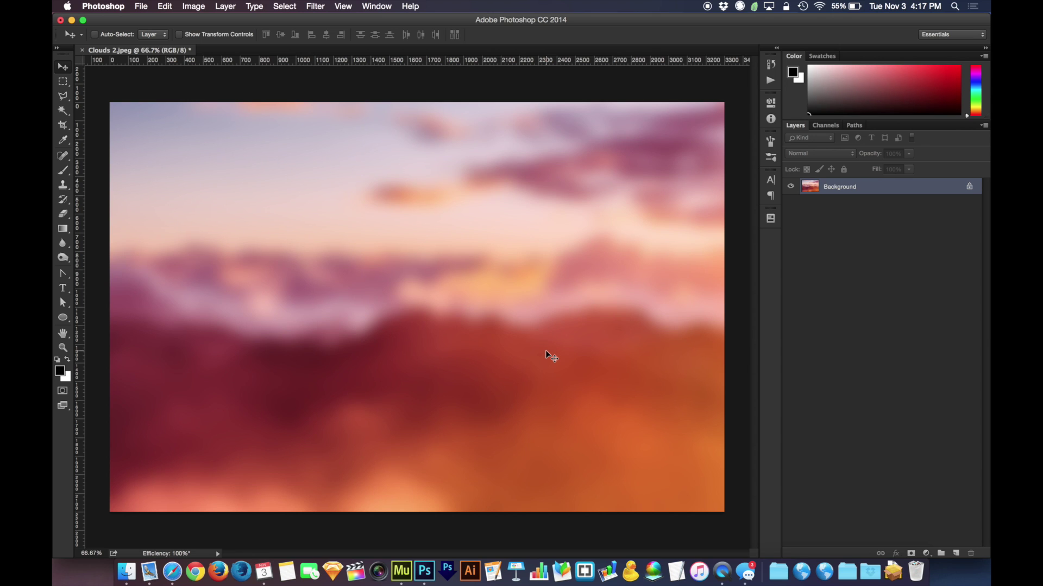
{"action": "key", "text": "super+l"}
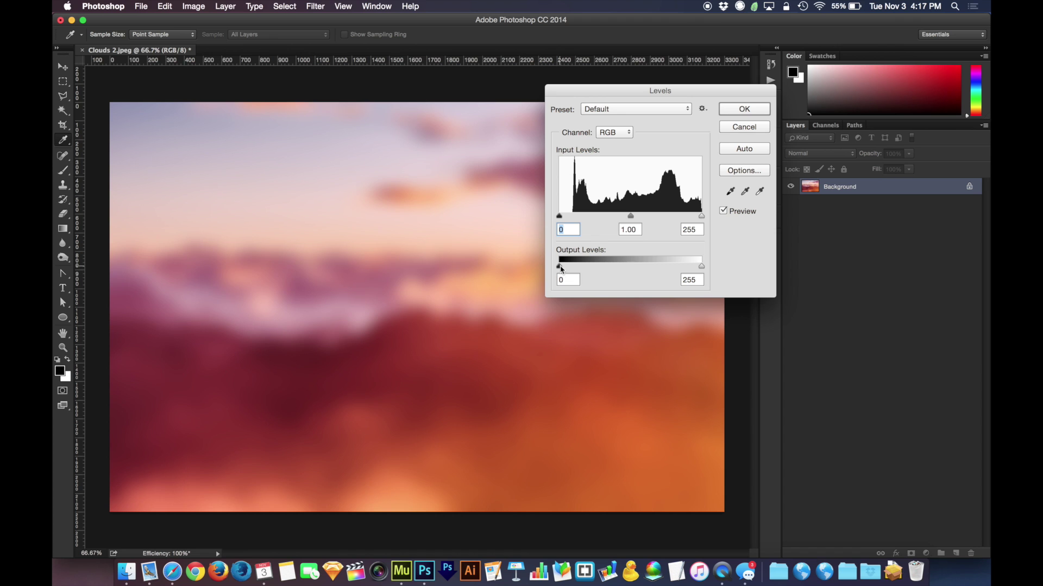
Raise the Levels output black point to lighten the blurred photo
{"action": "left_click_drag", "start_coordinate": [560, 270], "coordinate": [581, 266]}
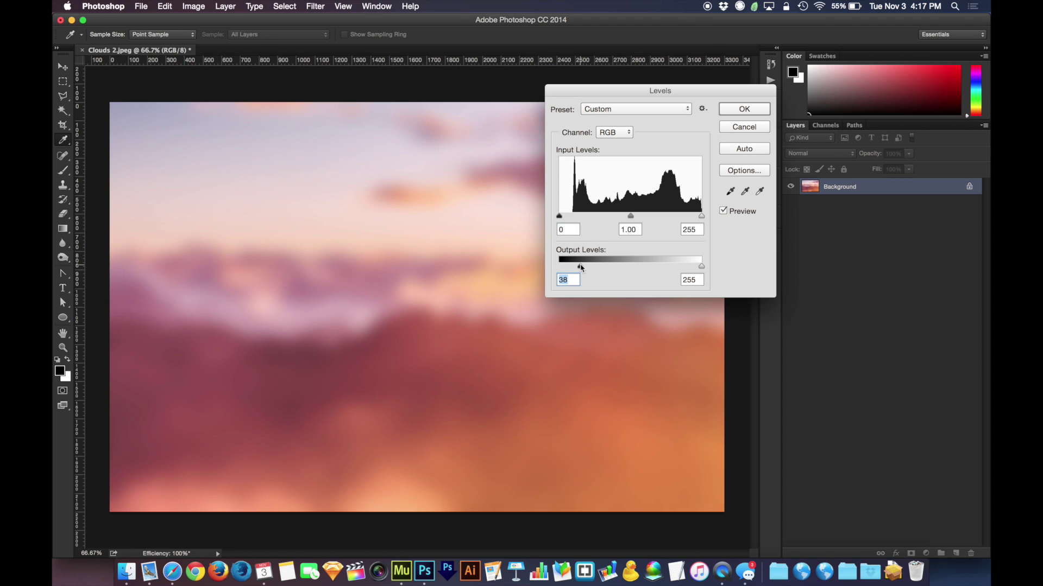
{"action": "left_click", "coordinate": [734, 111]}
{"action": "key", "text": "v"}
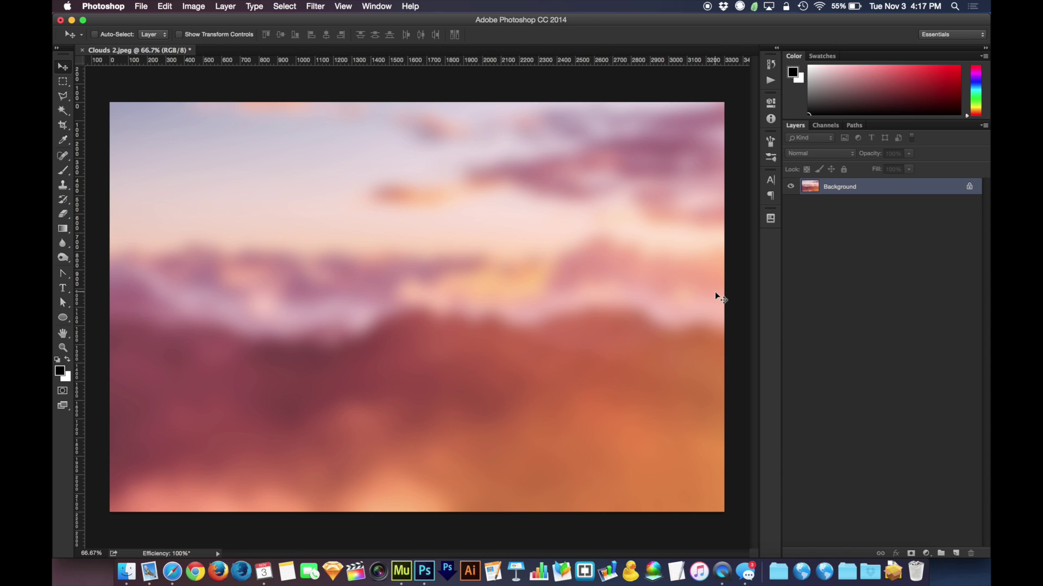
Boost the photo's saturation to about +18 with Hue/Saturation
{"action": "key", "text": "ctrl+u"}
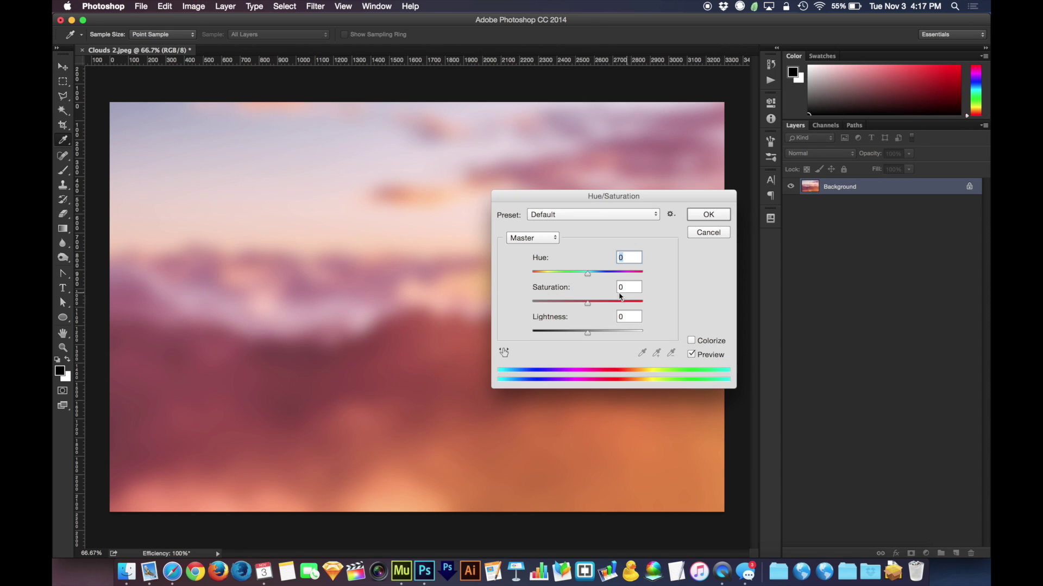
{"action": "left_click_drag", "start_coordinate": [587, 305], "coordinate": [598, 305]}
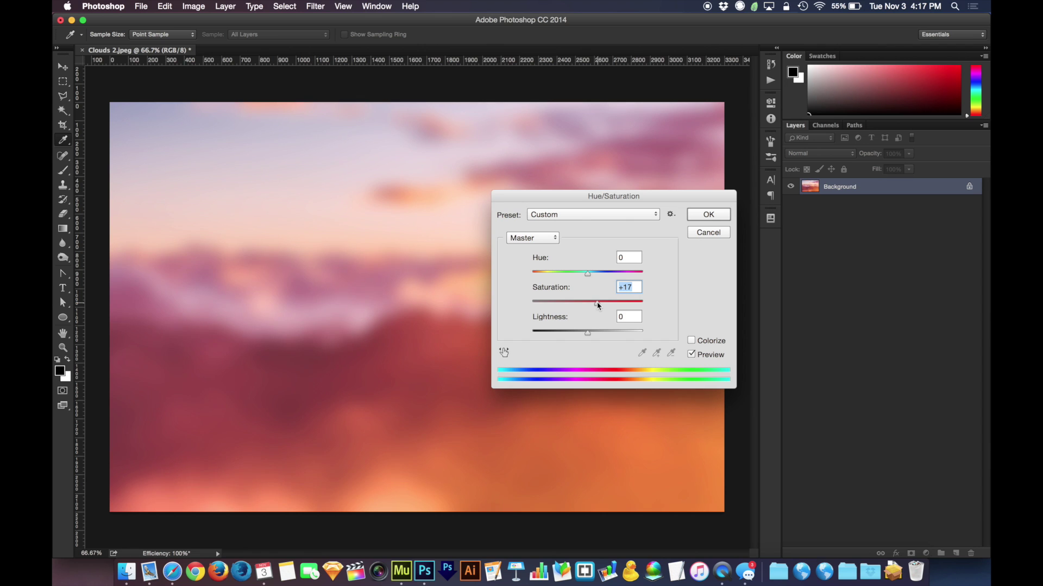
{"action": "left_click", "coordinate": [705, 215]}
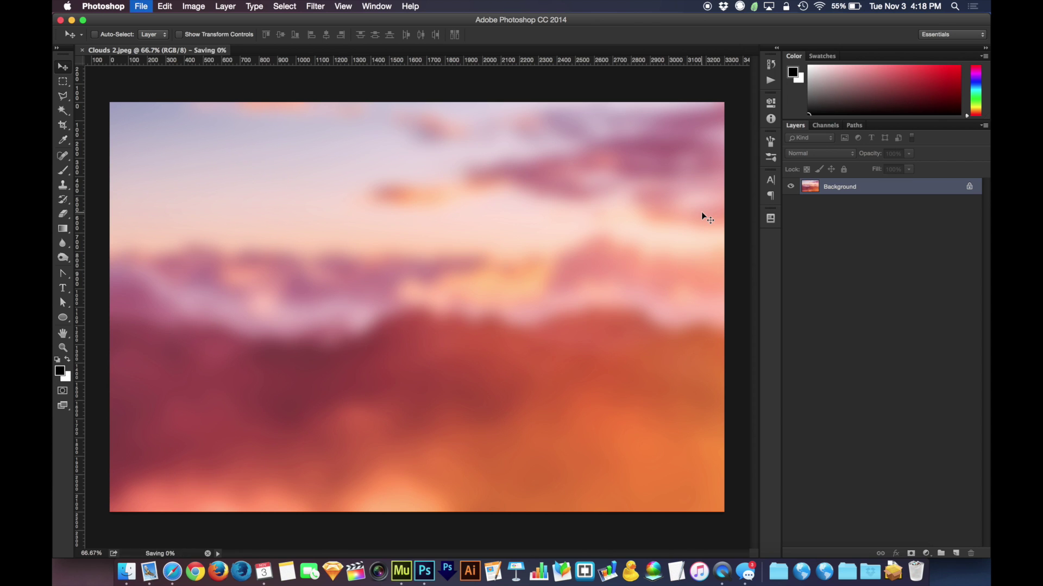
Save and close the blurred Clouds 2.jpeg, then compare it with Clouds.jpeg in Quick Look
{"action": "key", "text": "super+w"}
{"action": "key", "text": "super+w"}
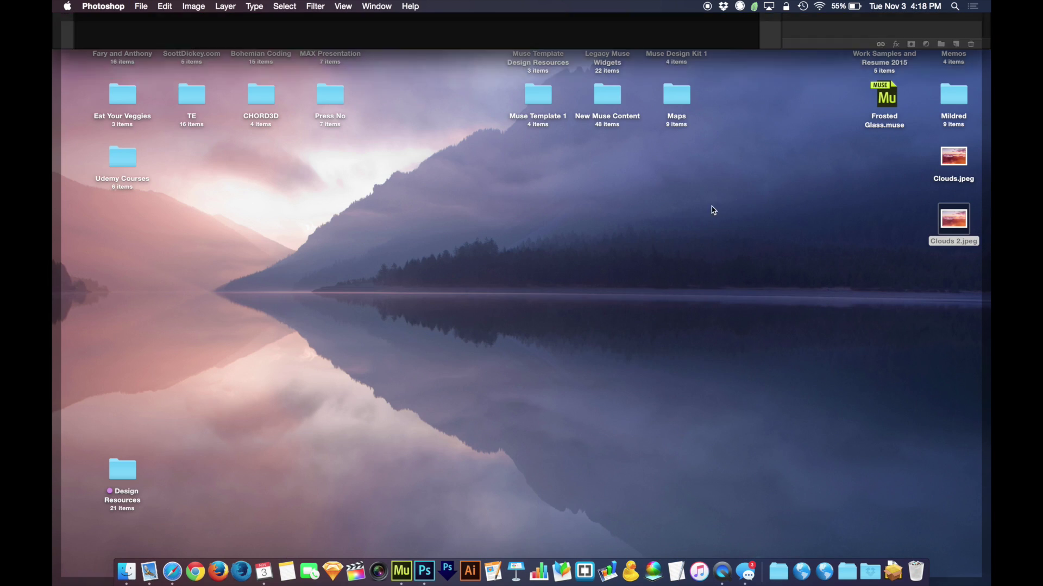
{"action": "left_click", "coordinate": [954, 157]}
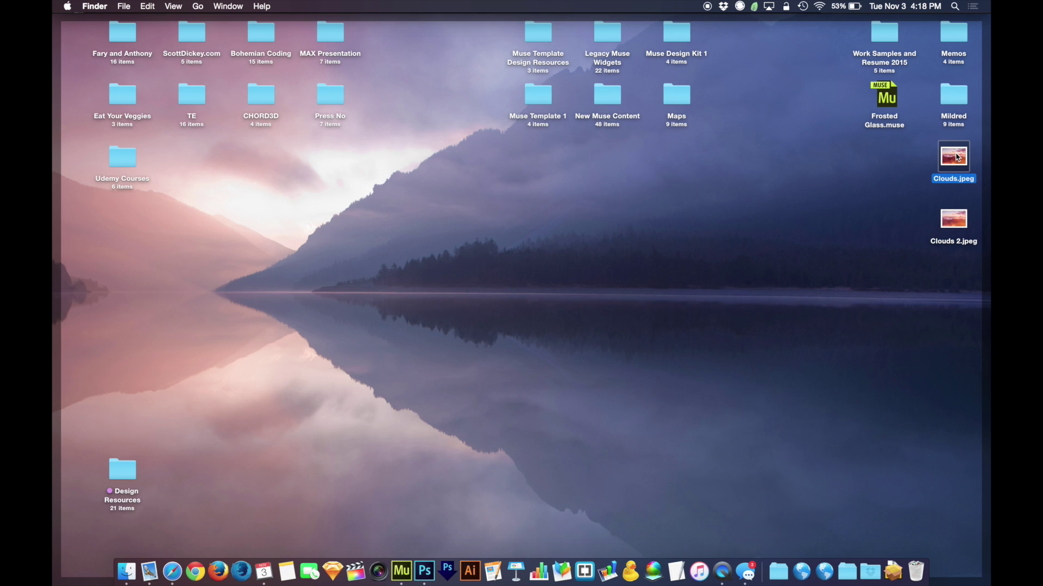
{"action": "key", "text": "space"}
{"action": "key", "text": "Down"}
{"action": "key", "text": "Up"}
{"action": "key", "text": "Down"}
{"action": "key", "text": "space"}
Deselect the desktop files, restore the hidden windows and switch to Adobe Muse
{"action": "left_click", "coordinate": [898, 211]}
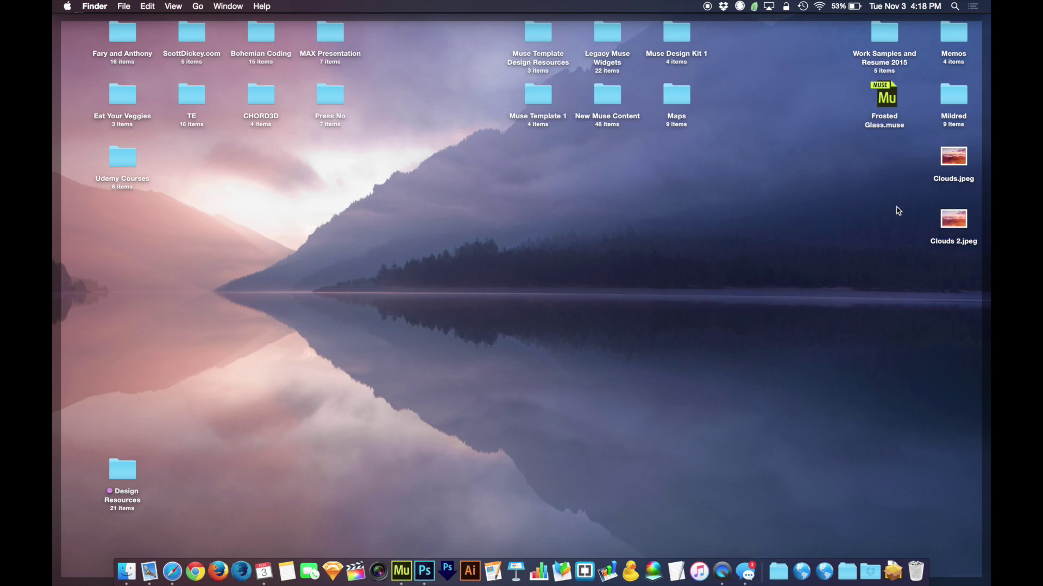
{"action": "key", "text": "F11"}
{"action": "left_click", "coordinate": [402, 571]}
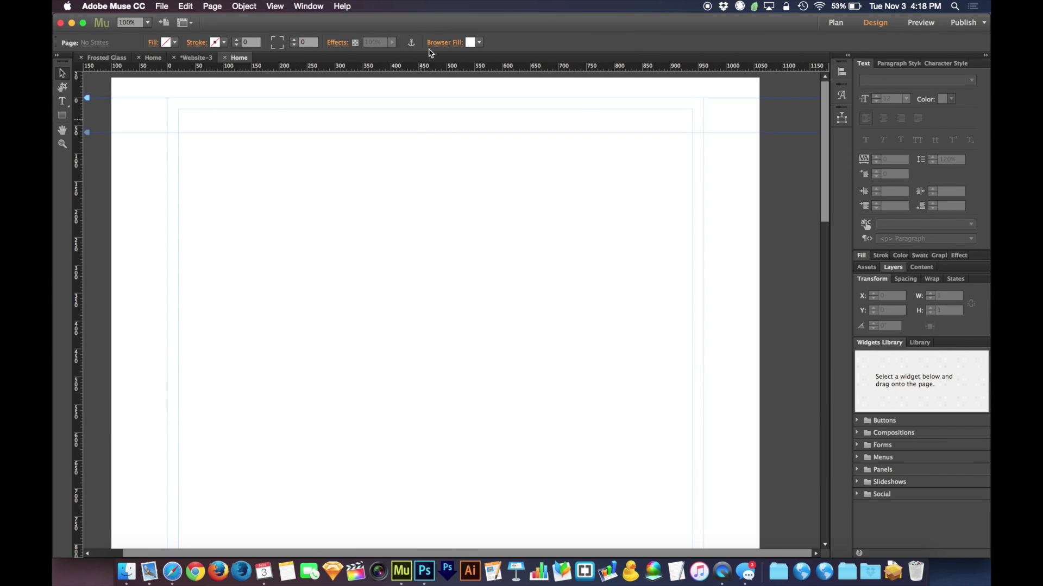
Set the Home page's Browser Fill to the image Clouds.jpeg
{"action": "left_click", "coordinate": [439, 43]}
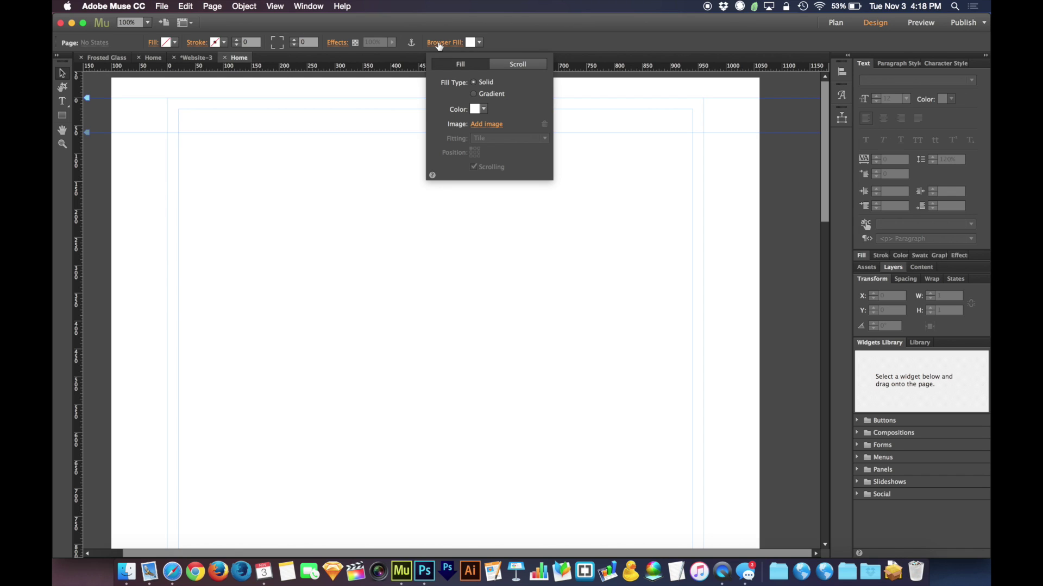
{"action": "left_click", "coordinate": [485, 124]}
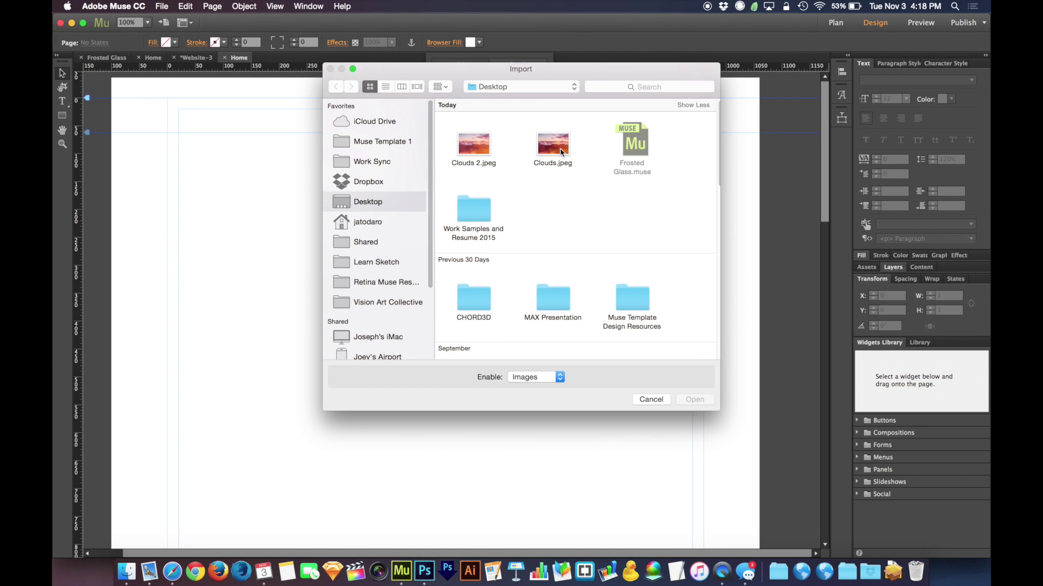
{"action": "left_click", "coordinate": [561, 152]}
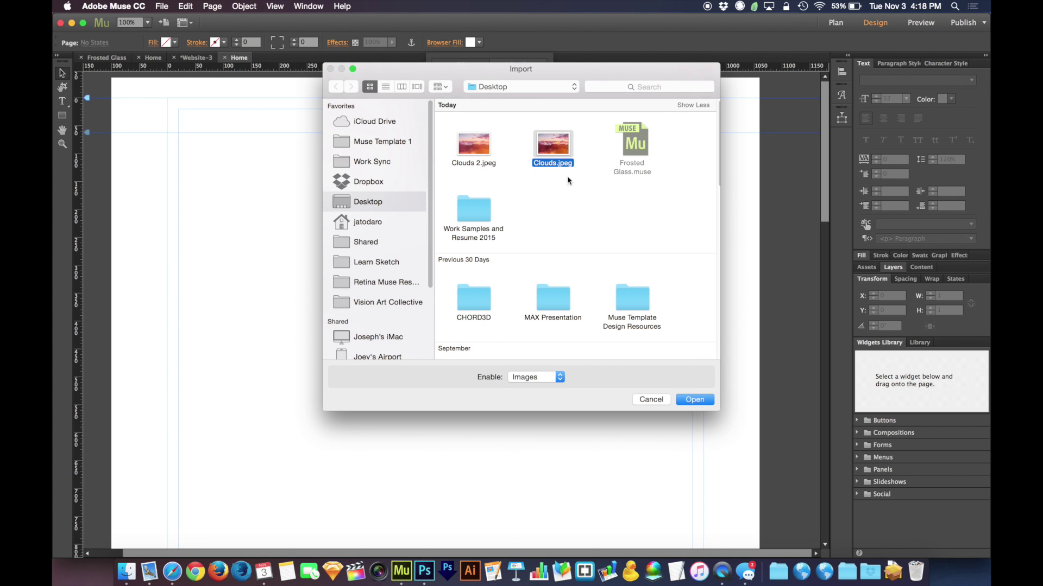
{"action": "left_click", "coordinate": [691, 400]}
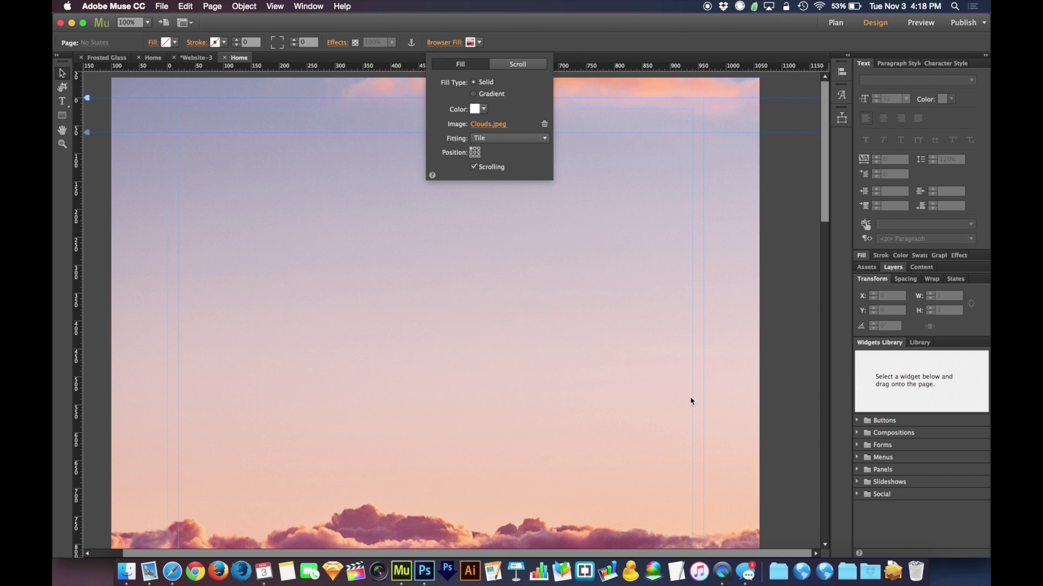
Adjust the Clouds.jpeg background anchor and try Scale To Fill and Original Size fitting
{"action": "left_click", "coordinate": [476, 154]}
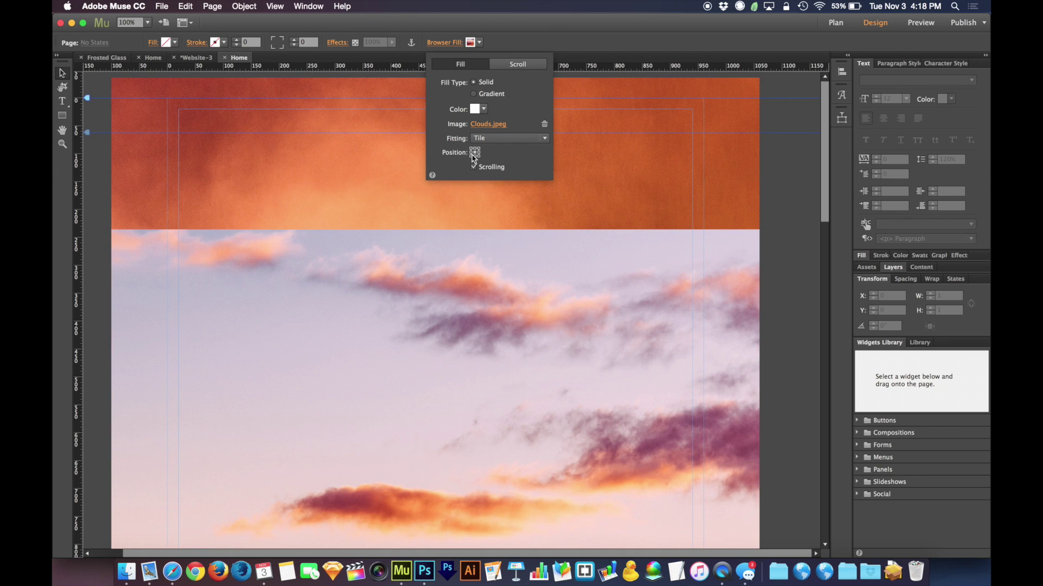
{"action": "left_click", "coordinate": [498, 138]}
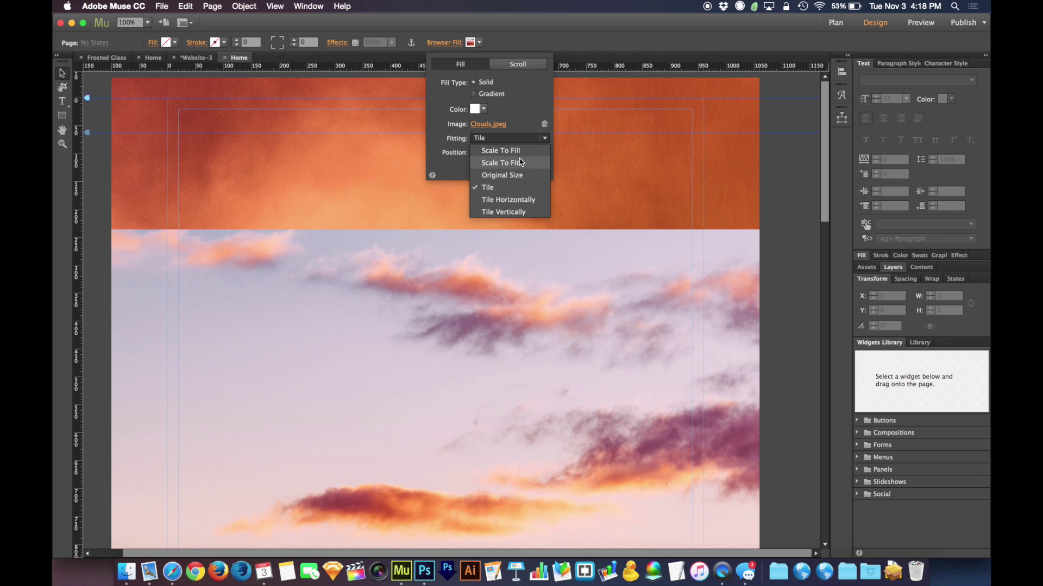
{"action": "left_click", "coordinate": [517, 151]}
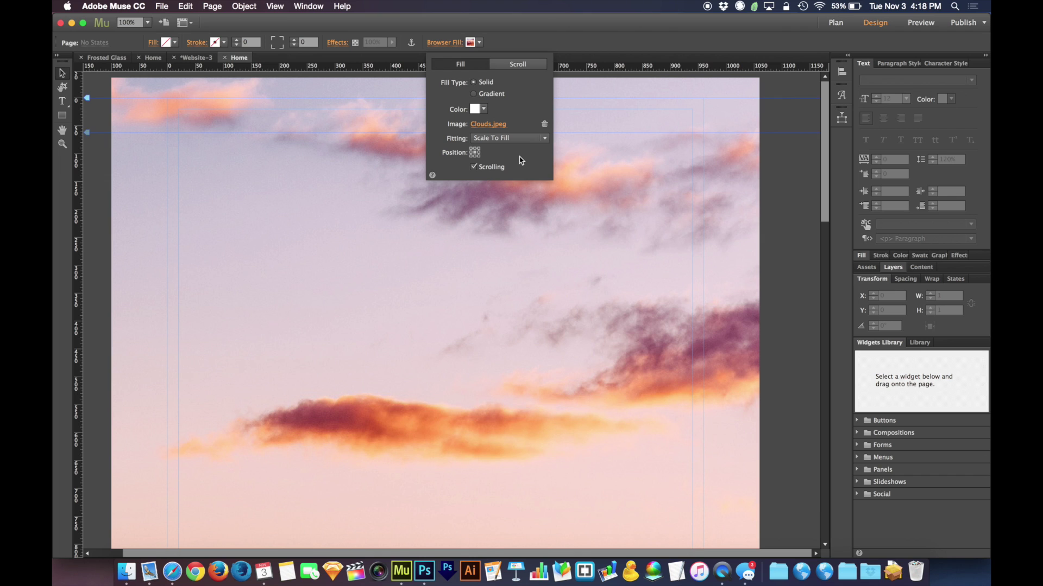
{"action": "left_click", "coordinate": [513, 138]}
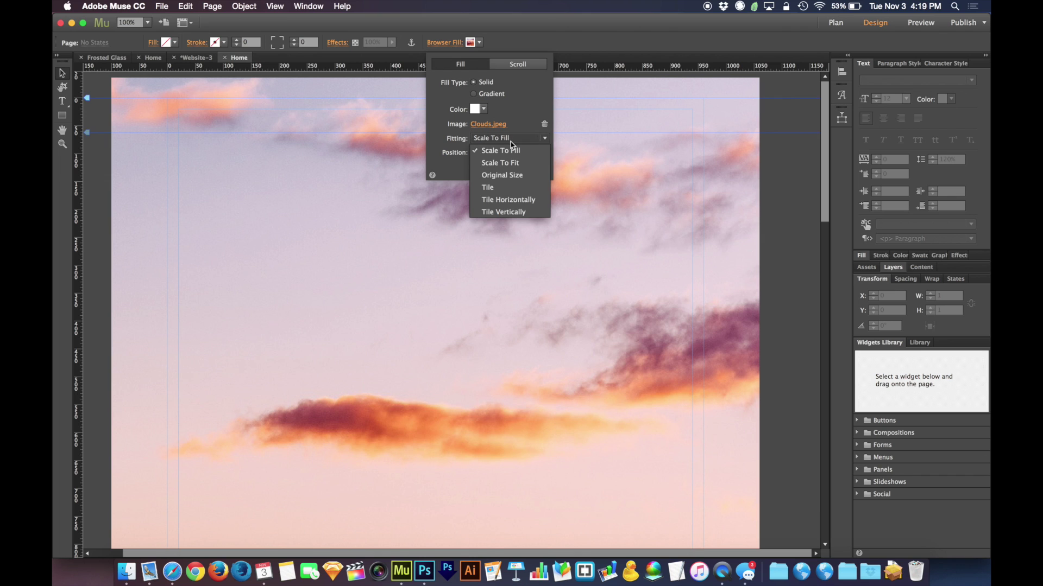
{"action": "left_click", "coordinate": [531, 179]}
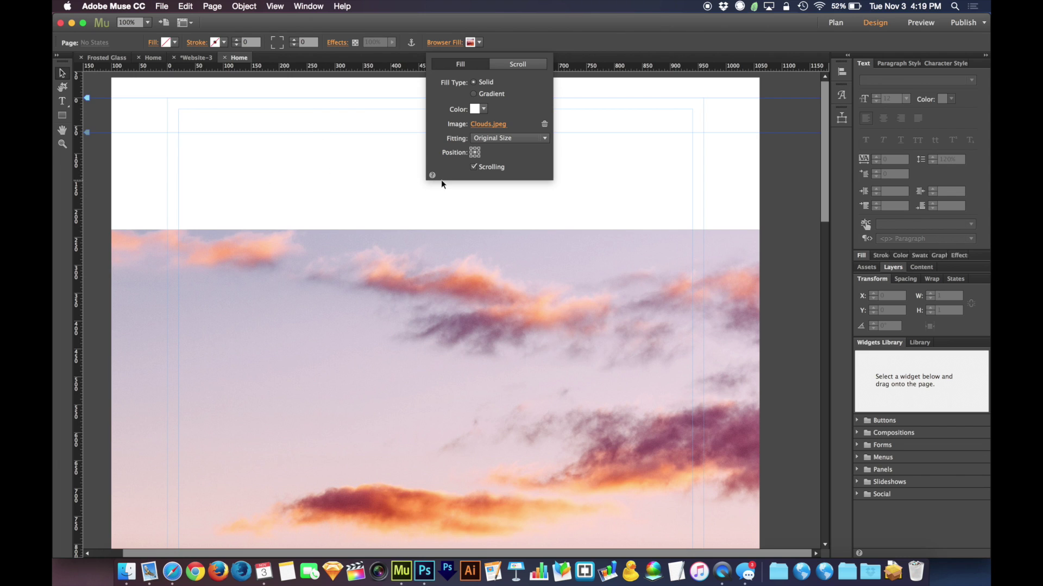
Set the background back to Scale To Fill, turn off Scrolling, and preview in Safari
{"action": "left_click", "coordinate": [529, 139]}
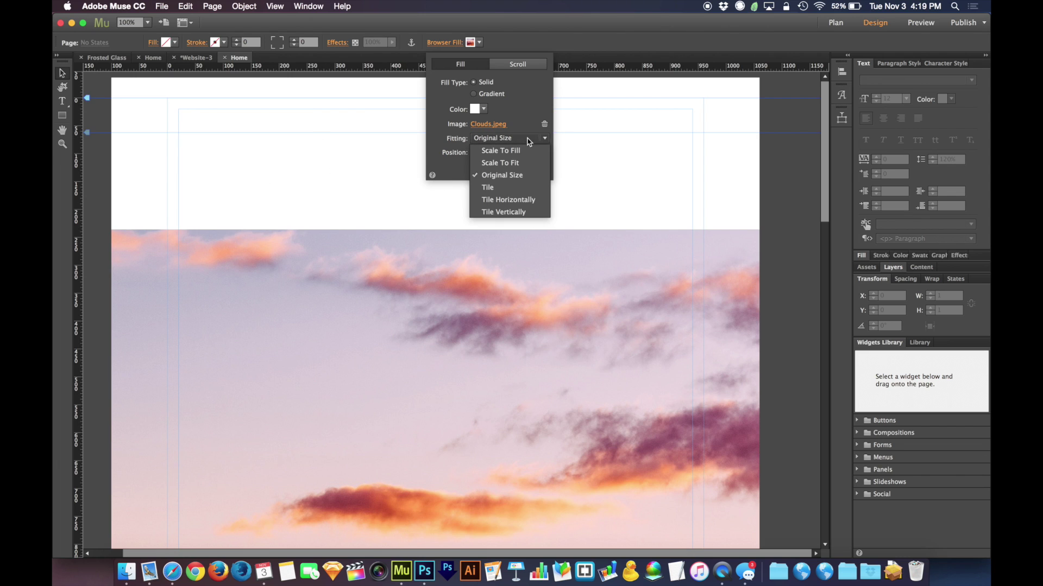
{"action": "left_click", "coordinate": [515, 151]}
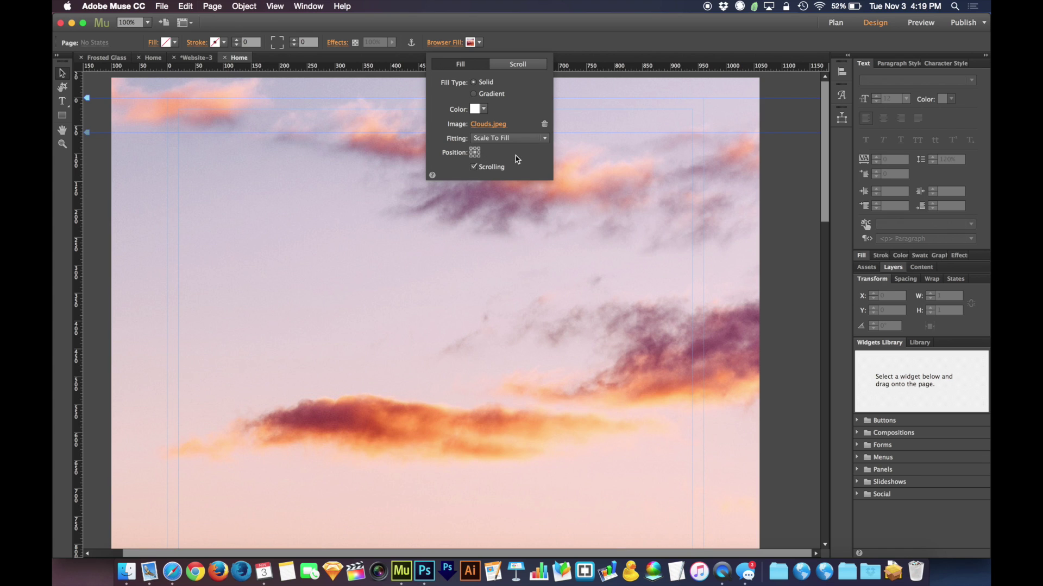
{"action": "left_click", "coordinate": [473, 168]}
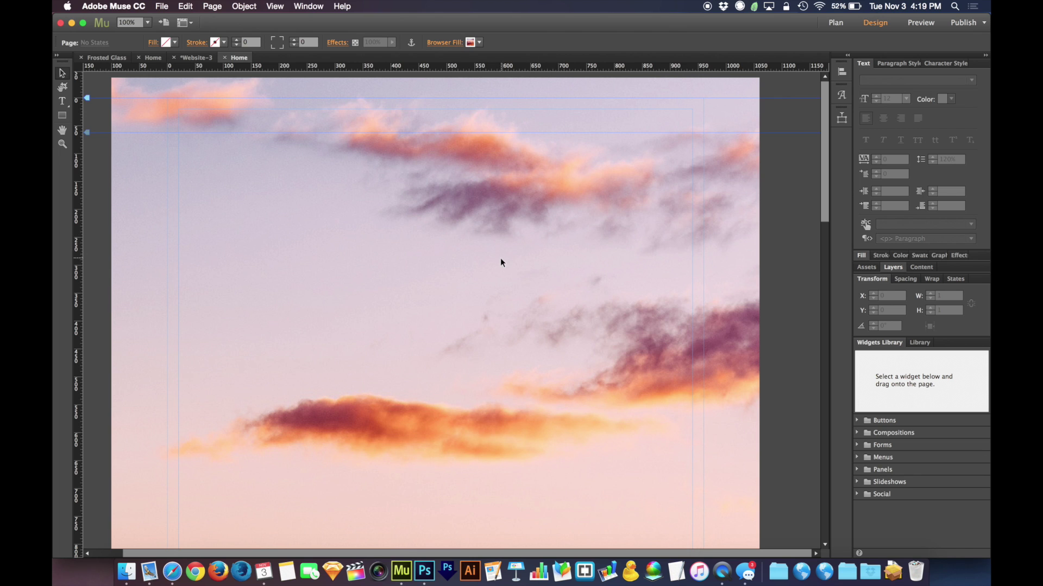
{"action": "key", "text": "super+alt+e"}
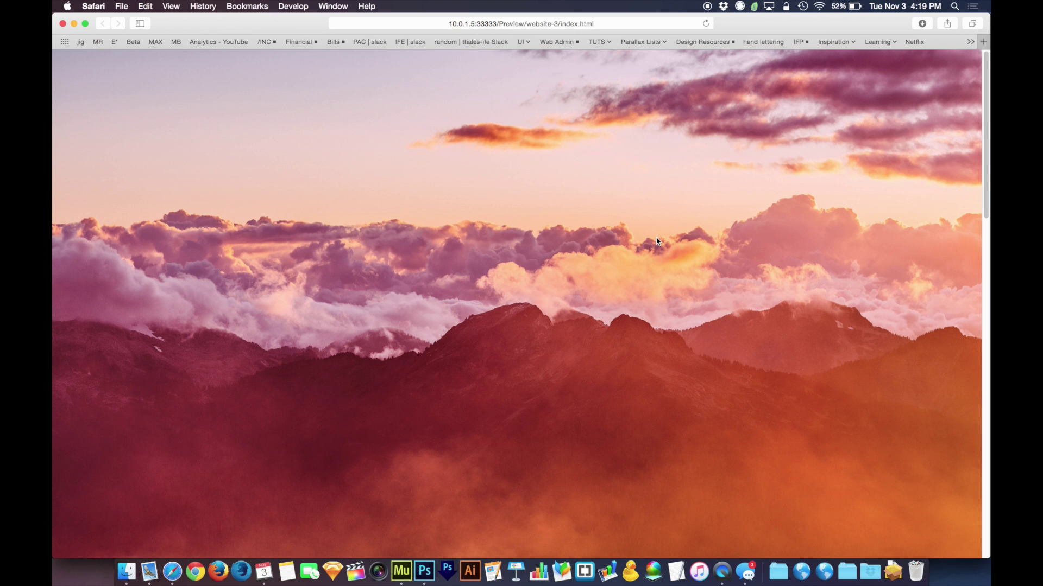
{"action": "scroll", "coordinate": [736, 225], "scroll_direction": "down", "scroll_amount": 10}
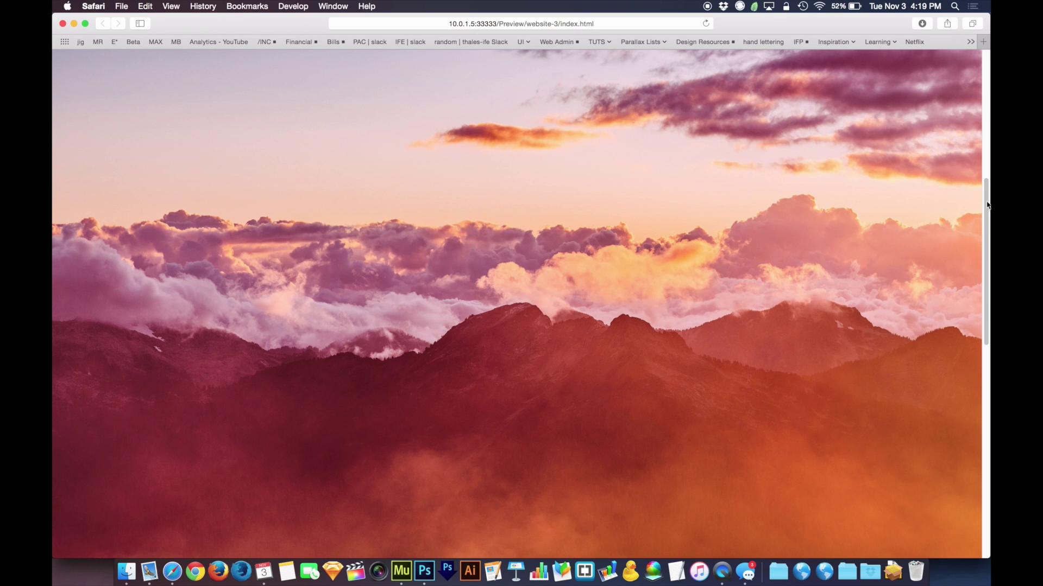
{"action": "scroll", "coordinate": [953, 231], "scroll_direction": "down", "scroll_amount": 7}
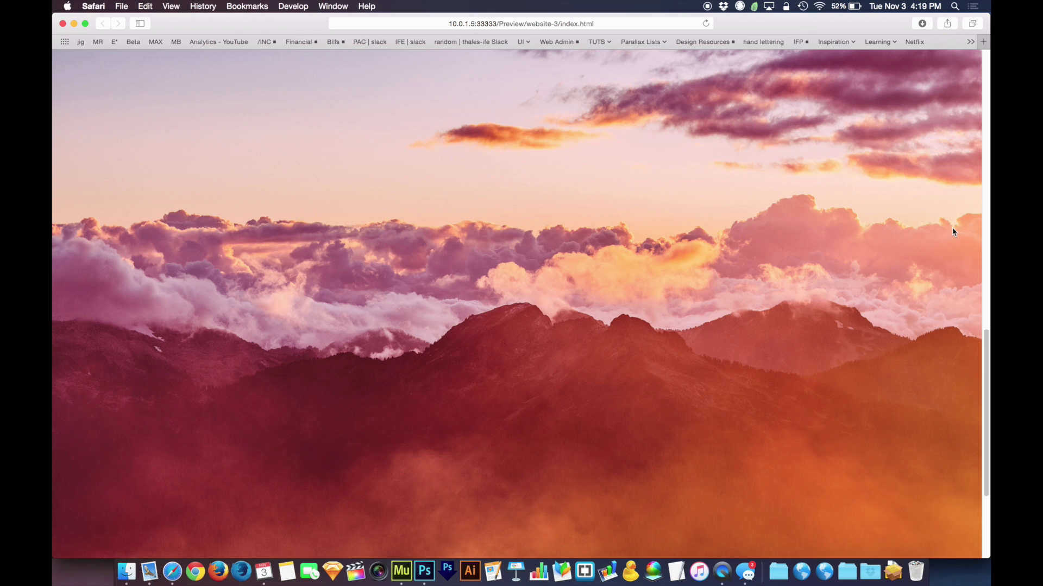
{"action": "scroll", "coordinate": [953, 231], "scroll_direction": "up", "scroll_amount": 15}
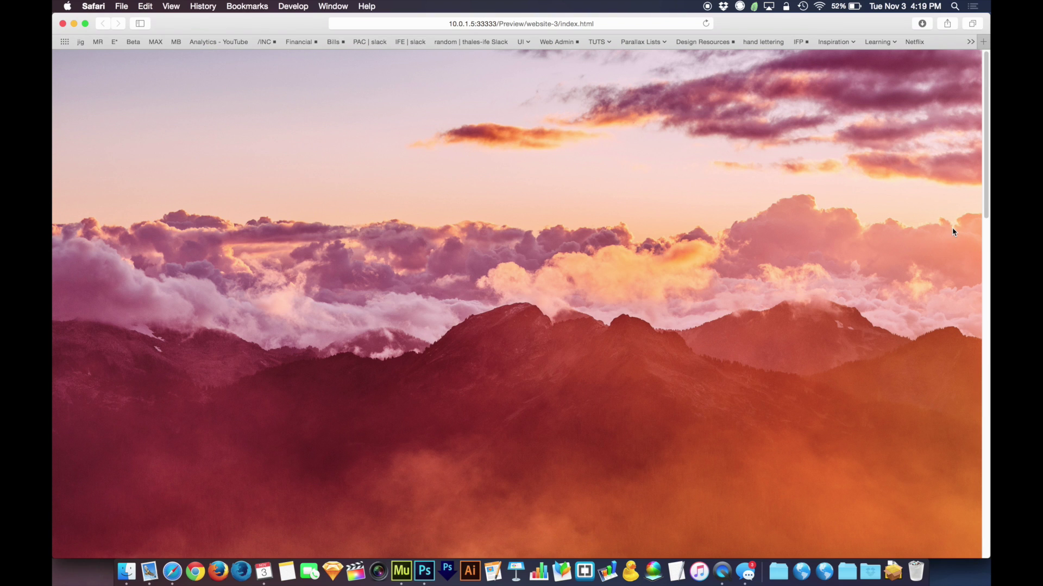
{"action": "scroll", "coordinate": [953, 231], "scroll_direction": "down", "scroll_amount": 5}
{"action": "scroll", "coordinate": [953, 232], "scroll_direction": "up", "scroll_amount": 5}
{"action": "scroll", "coordinate": [953, 232], "scroll_direction": "down", "scroll_amount": 12}
{"action": "scroll", "coordinate": [953, 231], "scroll_direction": "up", "scroll_amount": 9}
{"action": "scroll", "coordinate": [953, 232], "scroll_direction": "up", "scroll_amount": 3}
{"action": "key", "text": "super+Tab"}
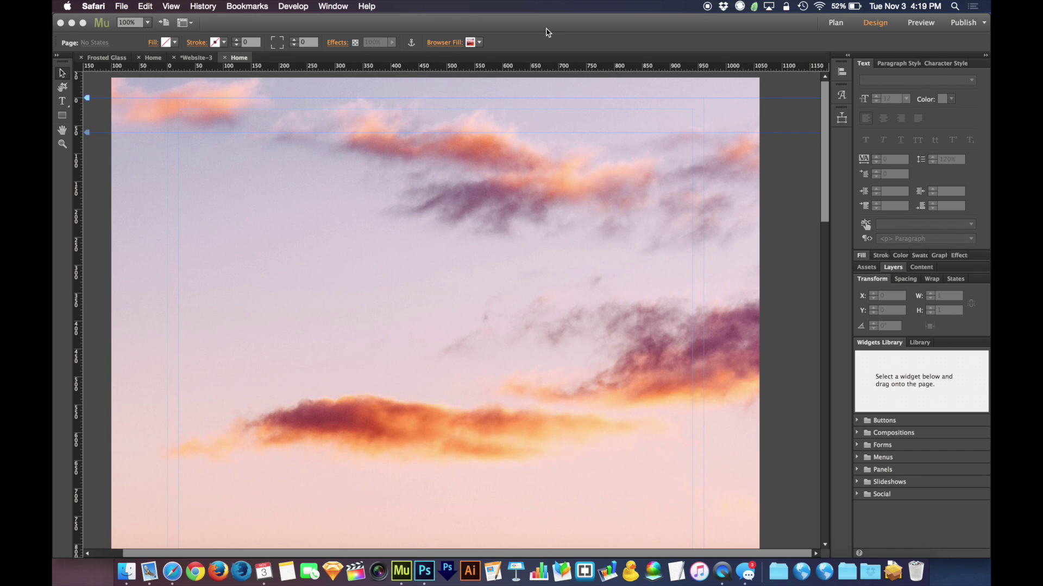
Draw a 349 by 139 rectangle just above the cloud bank
{"action": "left_click", "coordinate": [62, 115]}
{"action": "scroll", "coordinate": [418, 211], "scroll_direction": "down", "scroll_amount": 12}
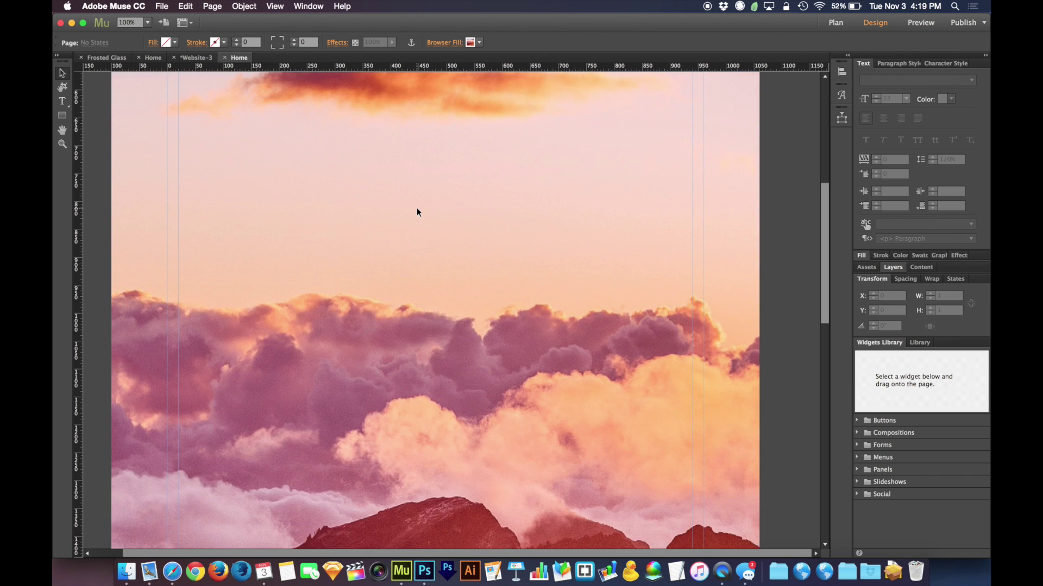
{"action": "left_click", "coordinate": [62, 115]}
{"action": "left_click_drag", "start_coordinate": [208, 233], "coordinate": [403, 310]}
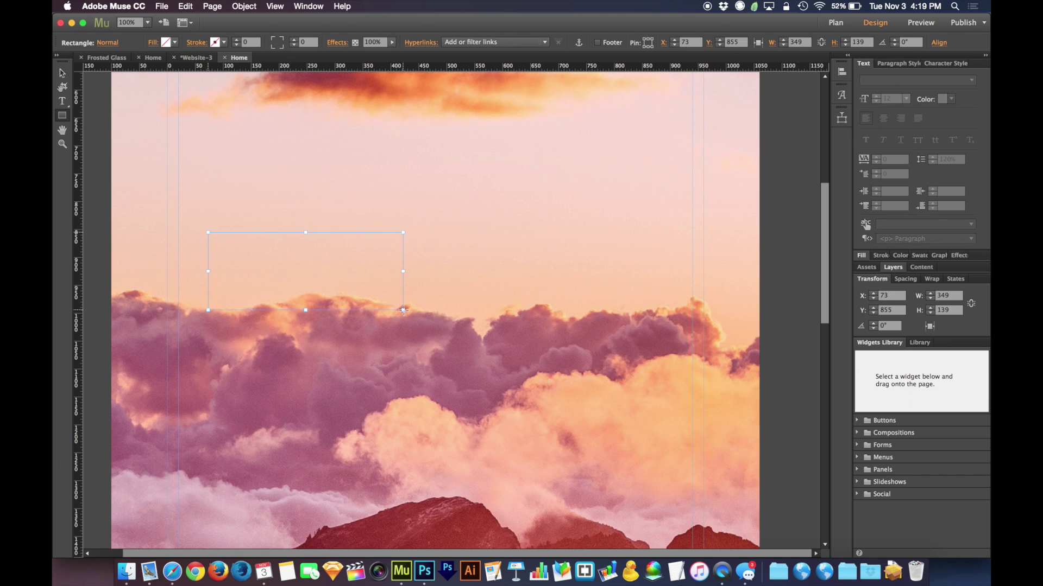
Fill the rectangle with the Clouds 2.jpeg image from the Import dialog
{"action": "left_click", "coordinate": [153, 43]}
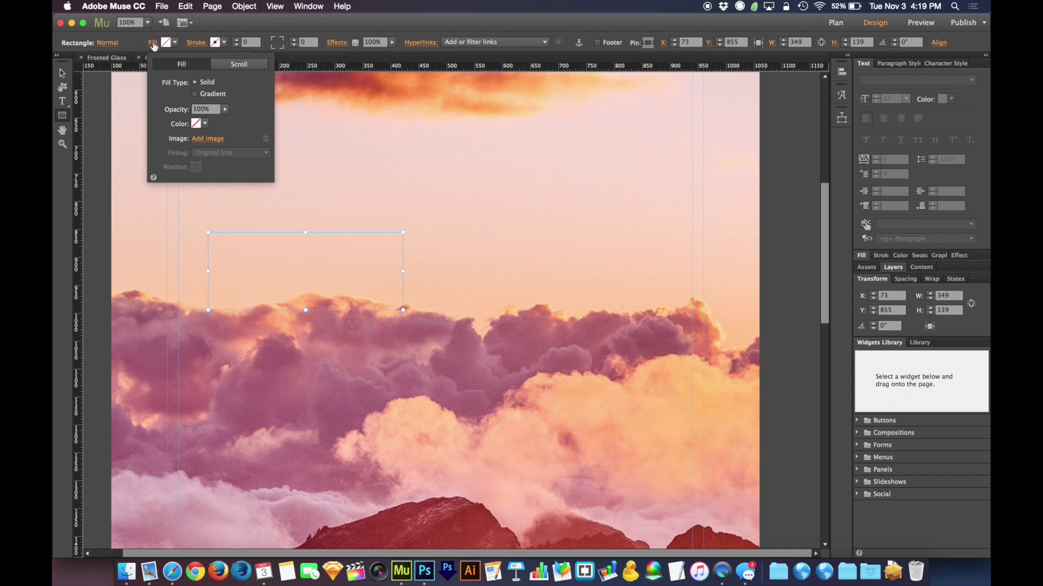
{"action": "left_click", "coordinate": [208, 139]}
{"action": "left_click", "coordinate": [478, 152]}
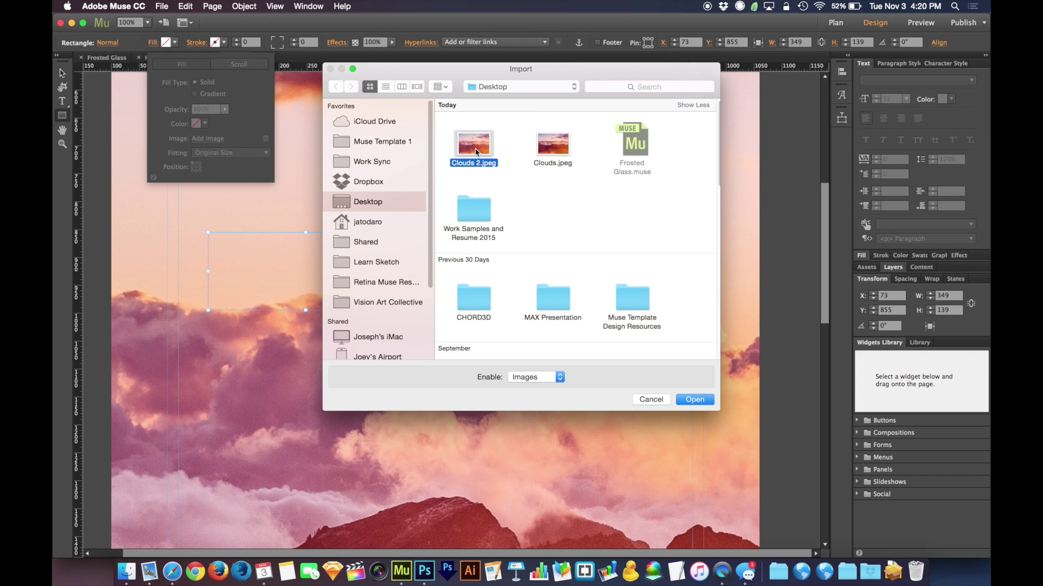
{"action": "key", "text": "space"}
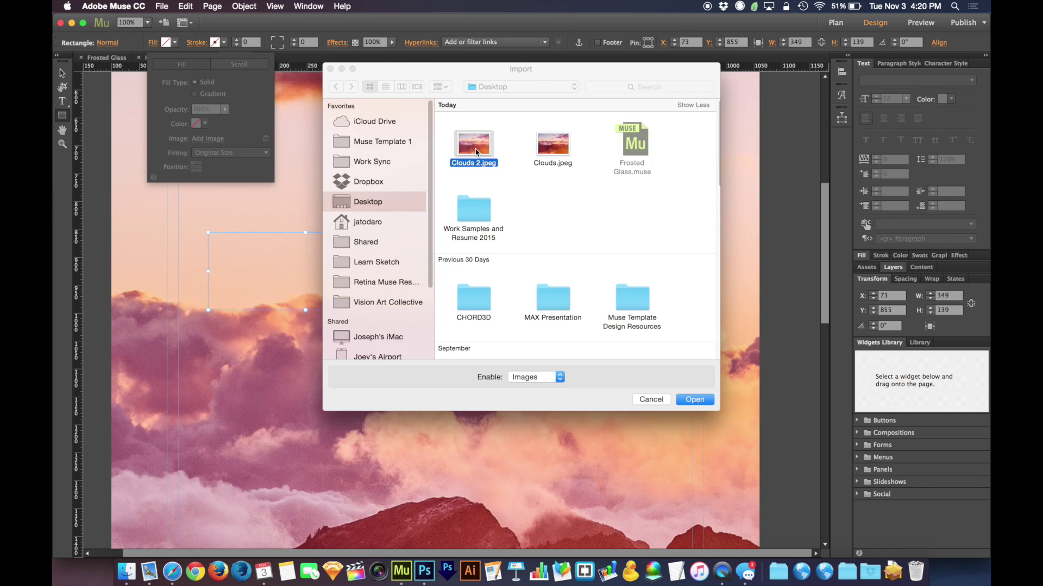
{"action": "key", "text": "space"}
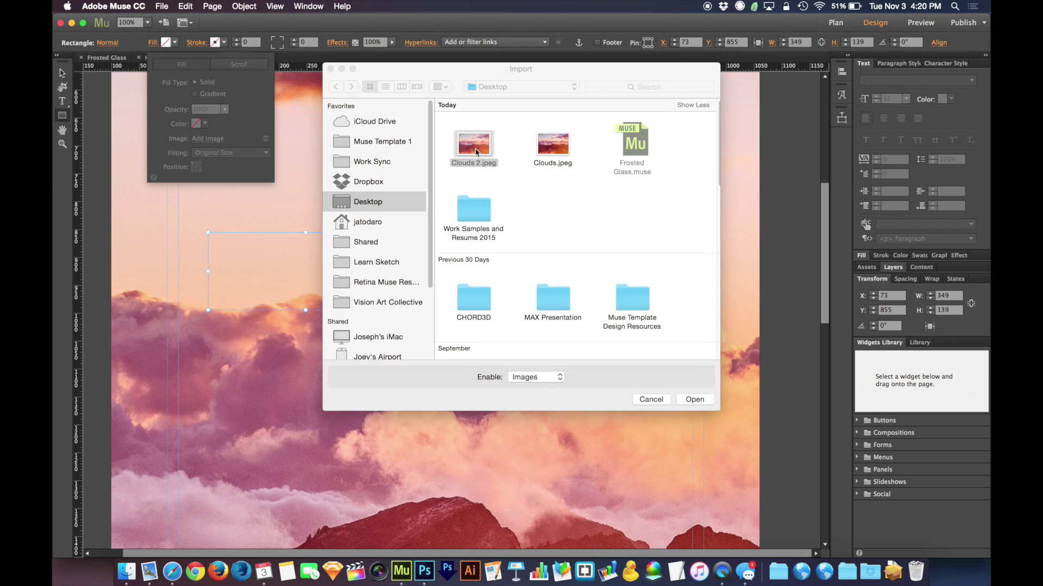
{"action": "key", "text": "Right"}
{"action": "key", "text": "space"}
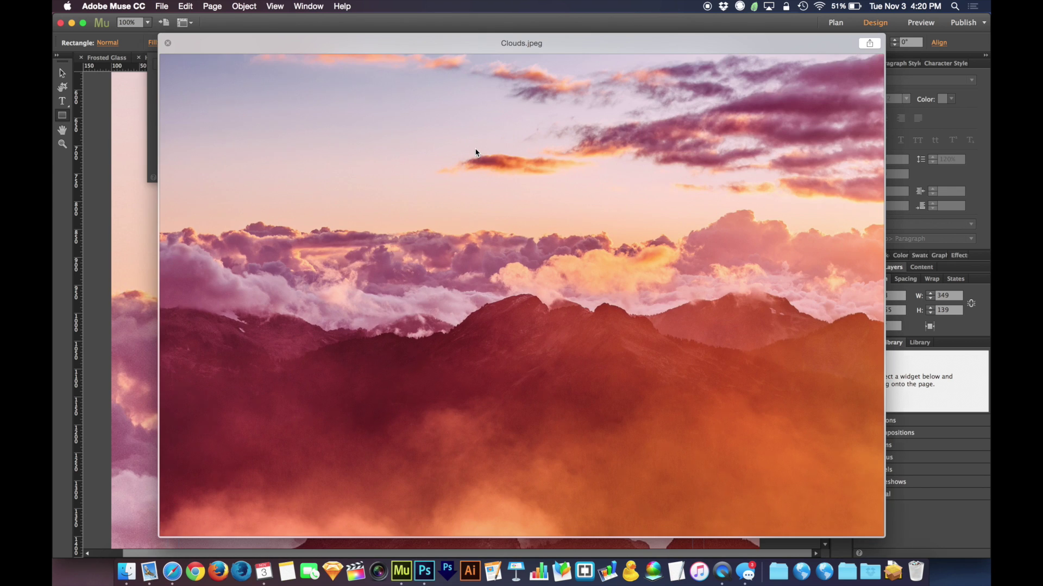
{"action": "key", "text": "space"}
{"action": "key", "text": "Left"}
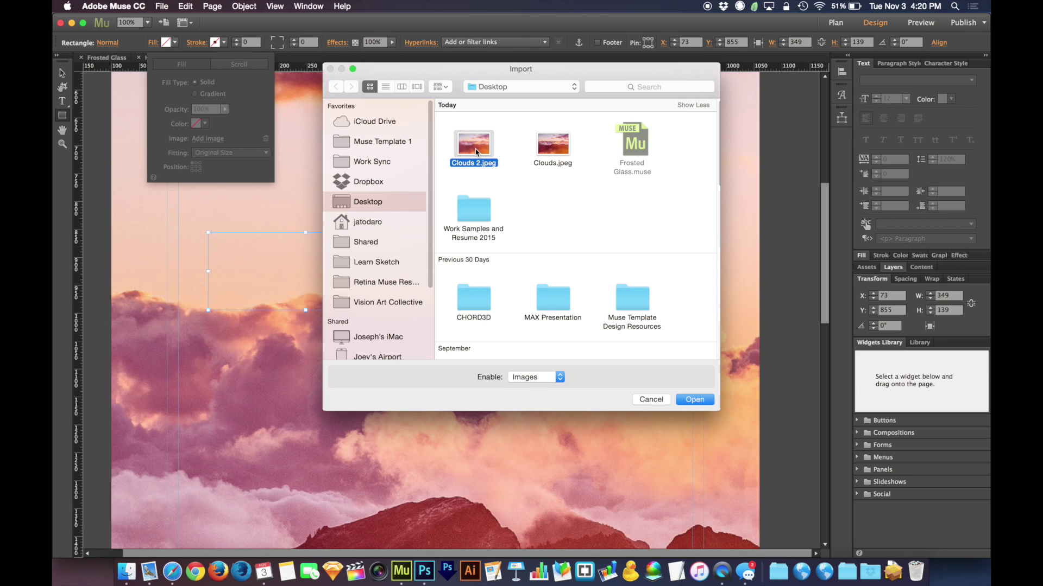
{"action": "key", "text": "Return"}
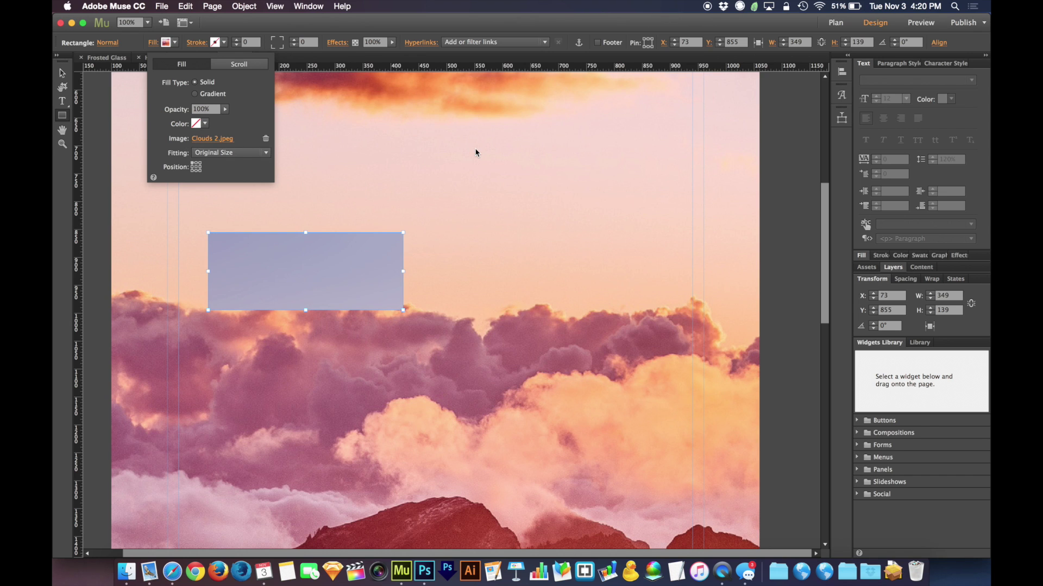
Set the Clouds 2.jpeg fill to Scale To Fill, anchored low to show the darker part
{"action": "left_click", "coordinate": [217, 155]}
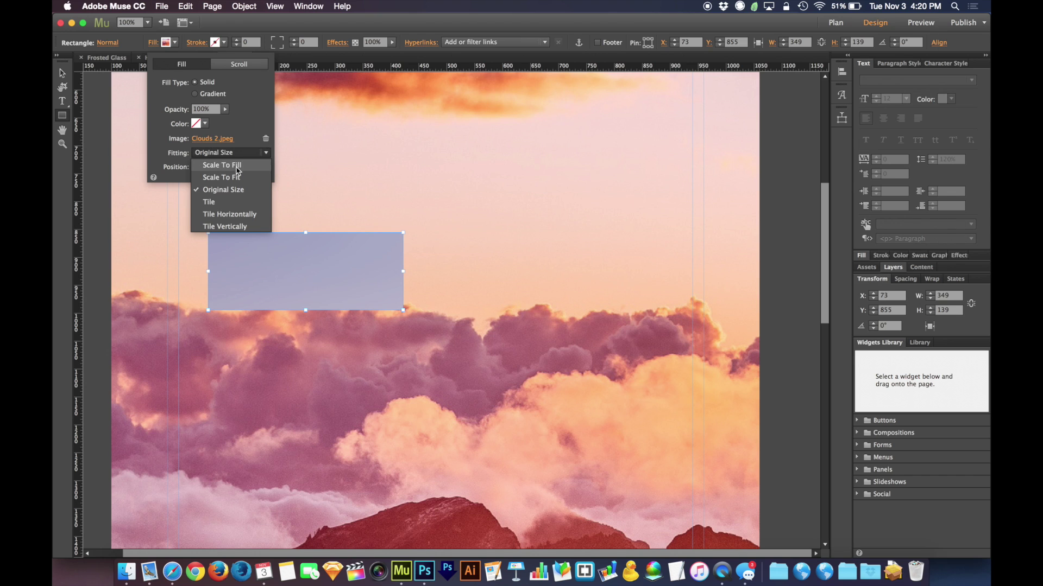
{"action": "left_click", "coordinate": [237, 166]}
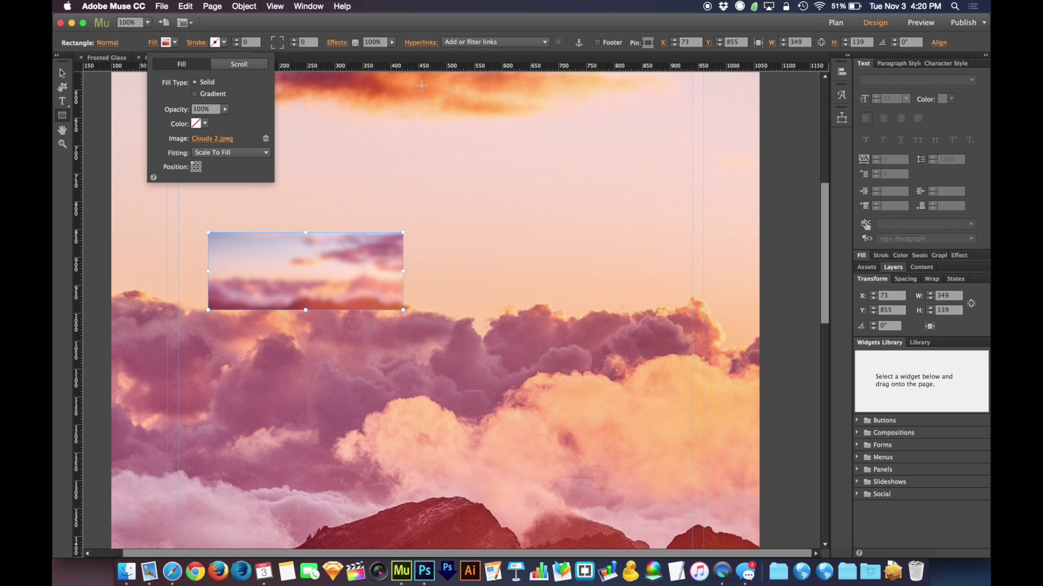
{"action": "left_click", "coordinate": [195, 168]}
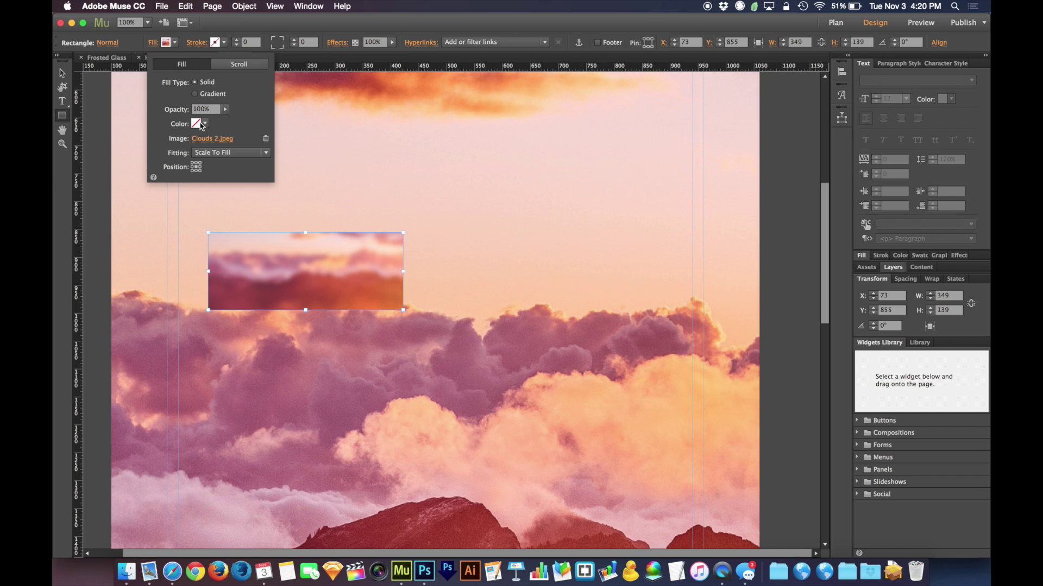
Enable scroll Motion for the rectangle's fill with Initial and Final Motion both 0
{"action": "left_click", "coordinate": [240, 65]}
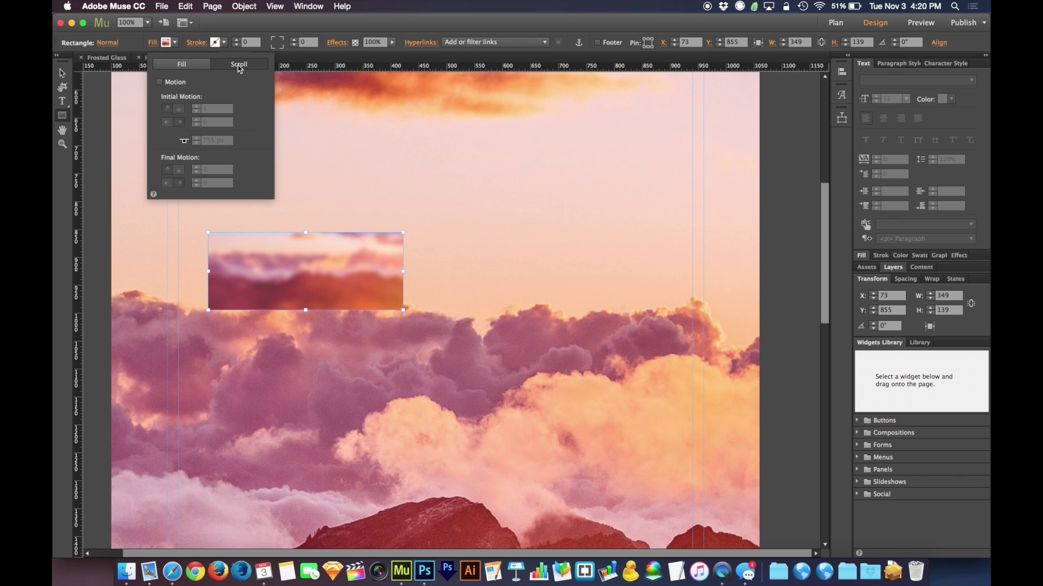
{"action": "left_click", "coordinate": [170, 82]}
{"action": "left_click", "coordinate": [233, 109]}
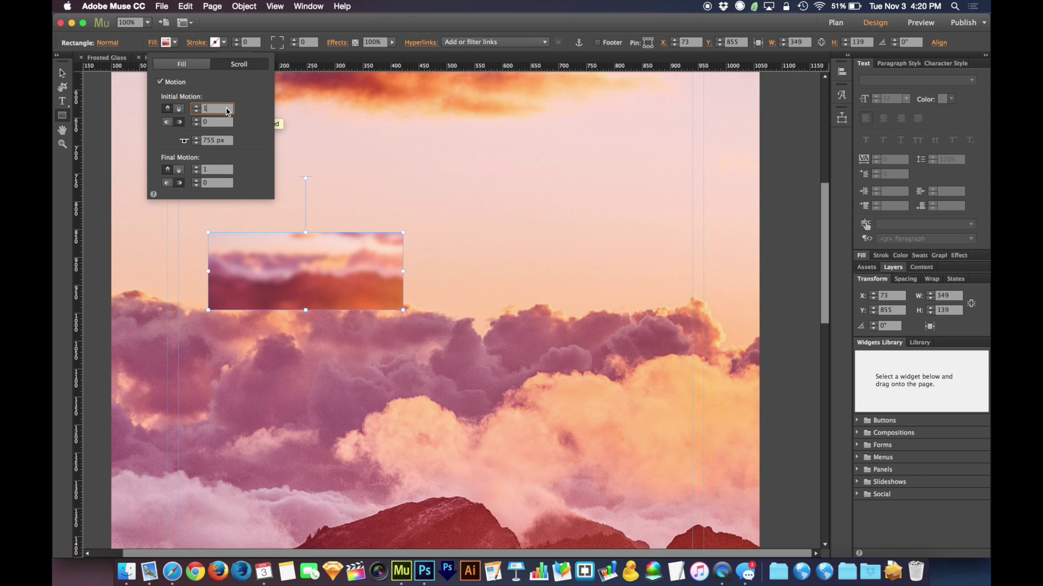
{"action": "type", "text": "0"}
{"action": "key", "text": "Tab"}
{"action": "key", "text": "Tab"}
{"action": "type", "text": "0"}
{"action": "key", "text": "Tab"}
{"action": "type", "text": "0"}
{"action": "key", "text": "Tab"}
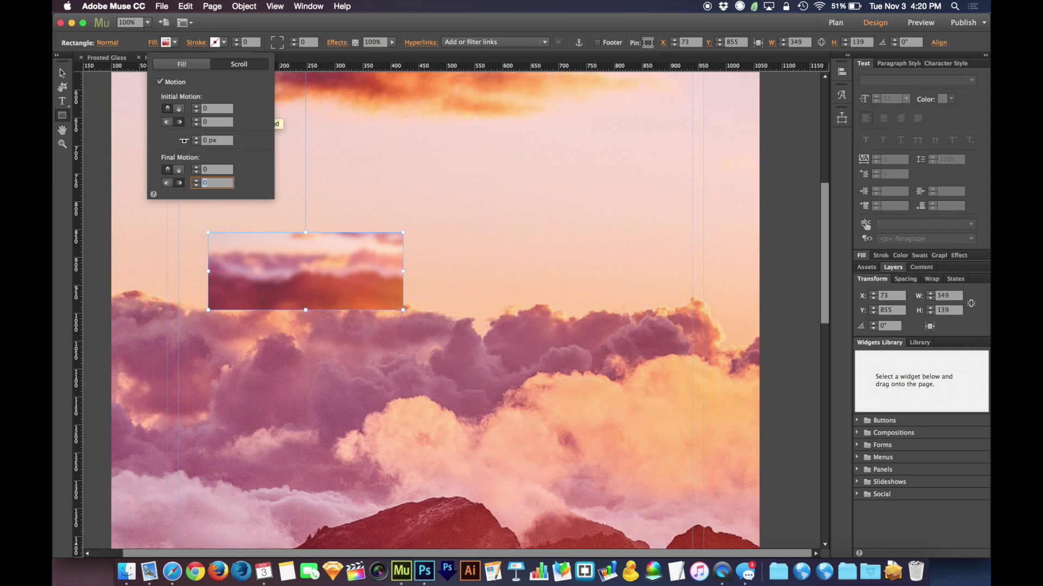
{"action": "key", "text": "Return"}
Return to the Fill tab, close the fill options and switch to the Selection tool
{"action": "left_click", "coordinate": [185, 62]}
{"action": "left_click", "coordinate": [152, 43]}
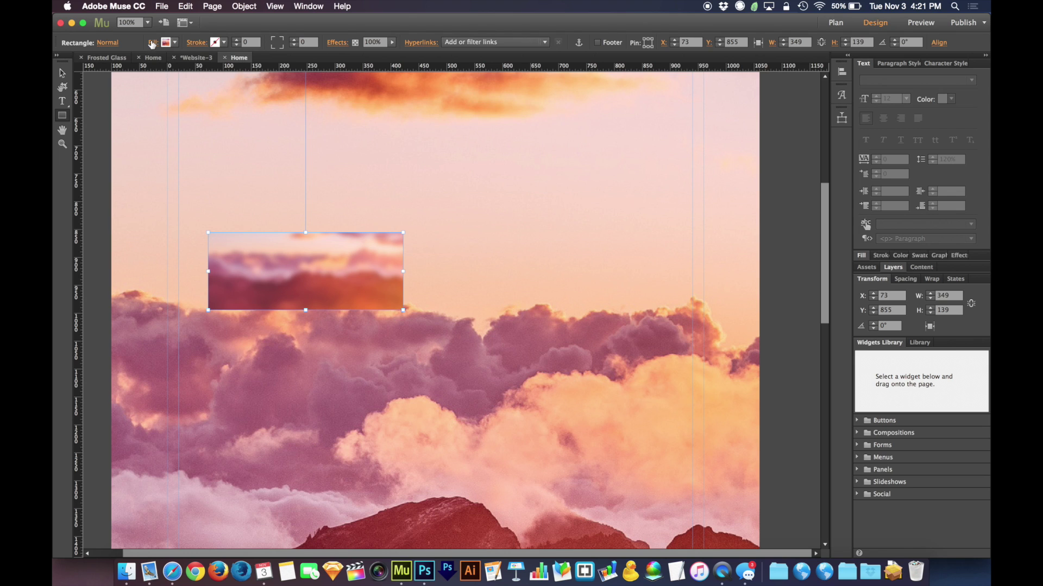
{"action": "left_click", "coordinate": [62, 73]}
Preview in Safari, scrolling to check the blurred box slides over the fixed photo, then return to Muse
{"action": "left_click", "coordinate": [392, 158]}
{"action": "key", "text": "super+alt+e"}
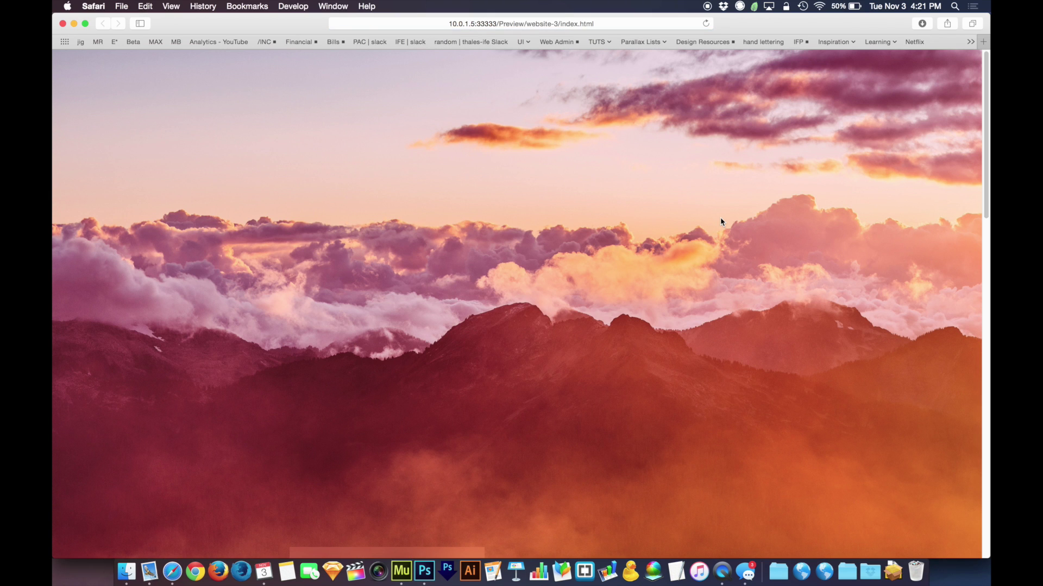
{"action": "scroll", "coordinate": [720, 217], "scroll_direction": "down", "scroll_amount": 5}
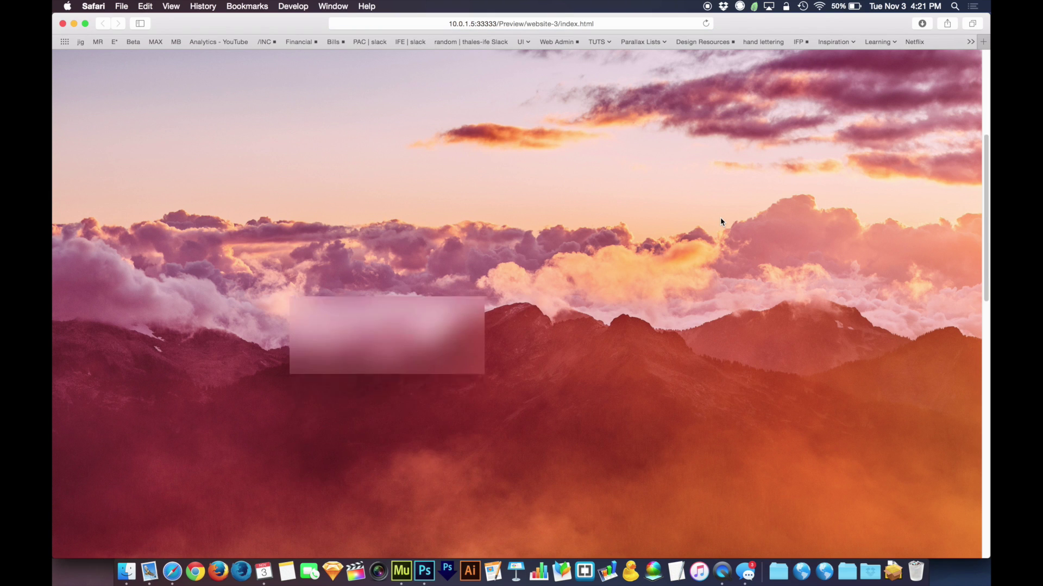
{"action": "scroll", "coordinate": [720, 217], "scroll_direction": "up", "scroll_amount": 3}
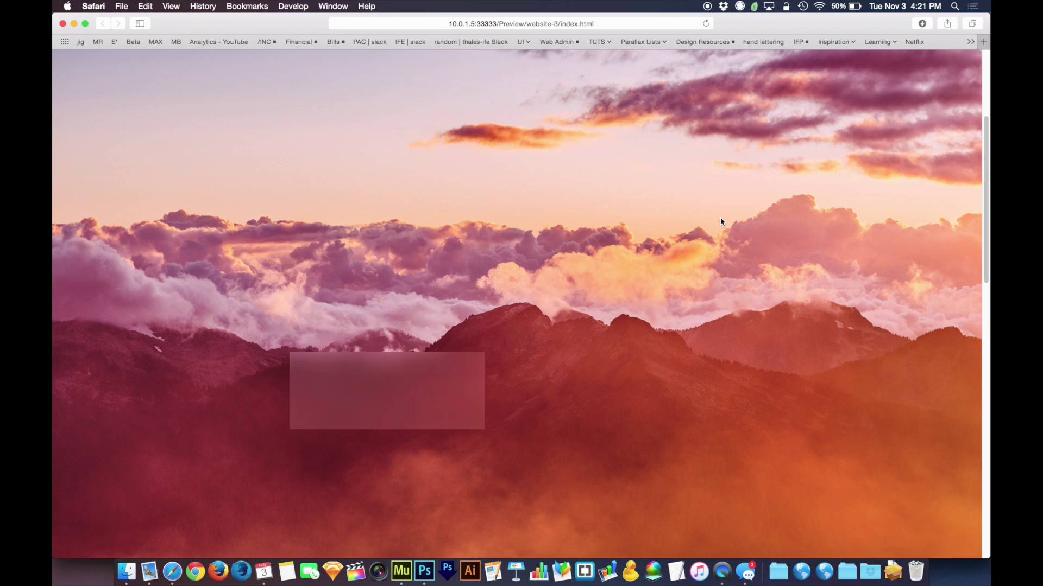
{"action": "scroll", "coordinate": [720, 217], "scroll_direction": "down", "scroll_amount": 4}
{"action": "scroll", "coordinate": [720, 217], "scroll_direction": "up", "scroll_amount": 3}
{"action": "scroll", "coordinate": [720, 217], "scroll_direction": "down", "scroll_amount": 3}
{"action": "scroll", "coordinate": [720, 219], "scroll_direction": "down", "scroll_amount": 2}
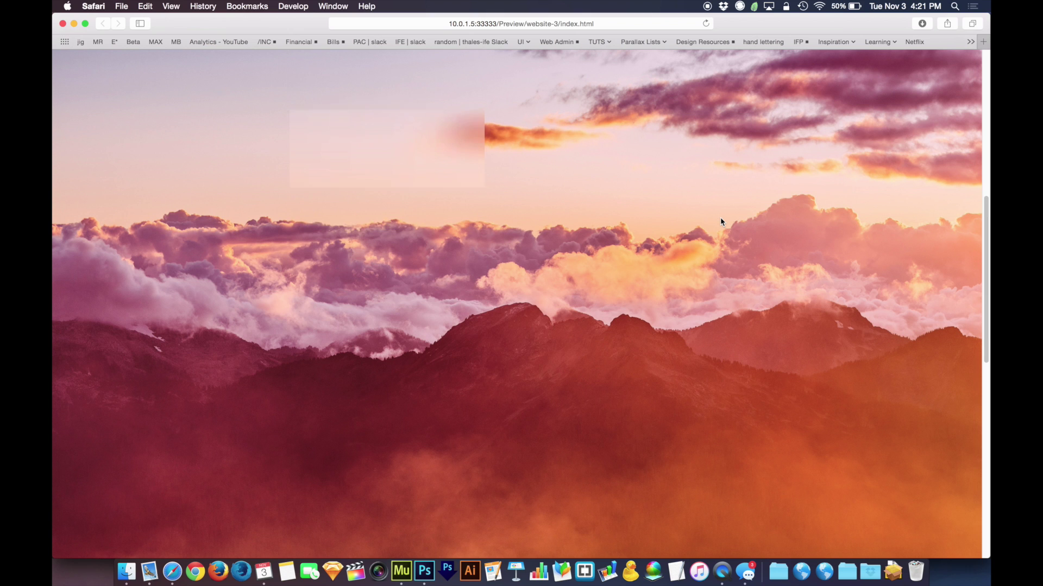
{"action": "scroll", "coordinate": [720, 218], "scroll_direction": "up", "scroll_amount": 3}
{"action": "scroll", "coordinate": [720, 217], "scroll_direction": "up", "scroll_amount": 3}
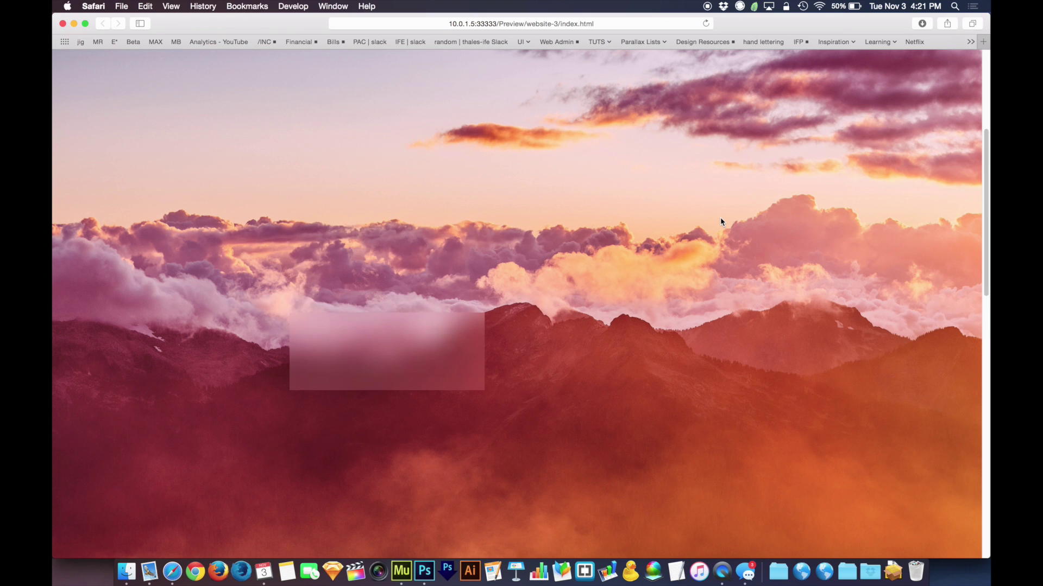
{"action": "scroll", "coordinate": [720, 217], "scroll_direction": "down", "scroll_amount": 5}
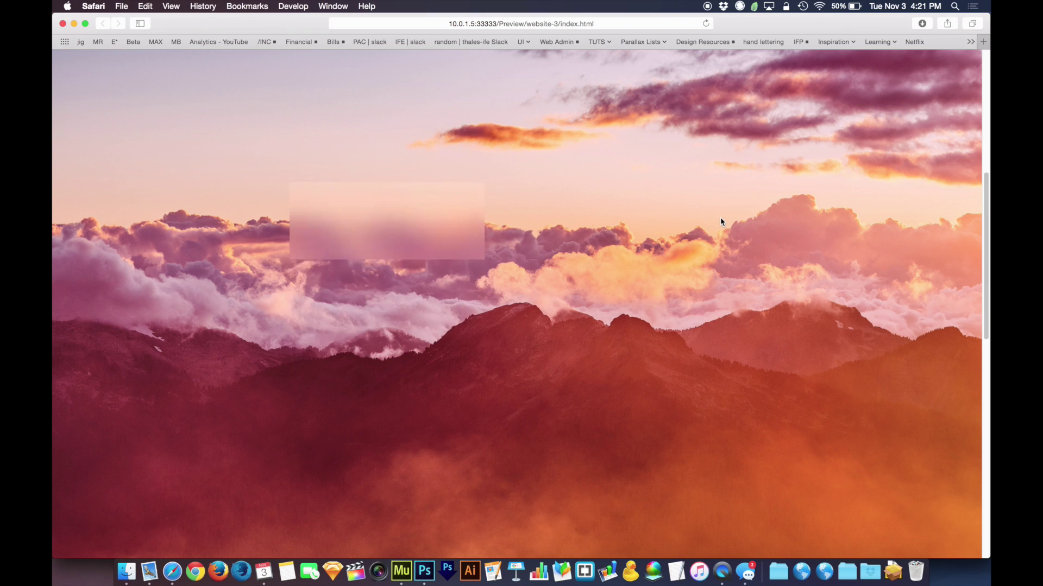
{"action": "scroll", "coordinate": [720, 217], "scroll_direction": "up", "scroll_amount": 3}
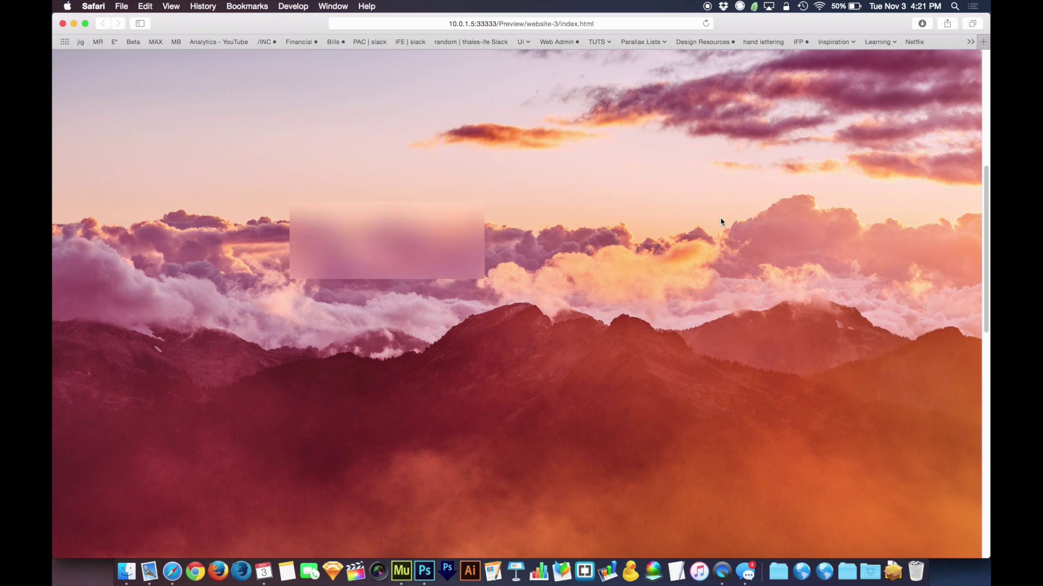
{"action": "scroll", "coordinate": [720, 217], "scroll_direction": "down", "scroll_amount": 2}
{"action": "key", "text": "super+Tab"}
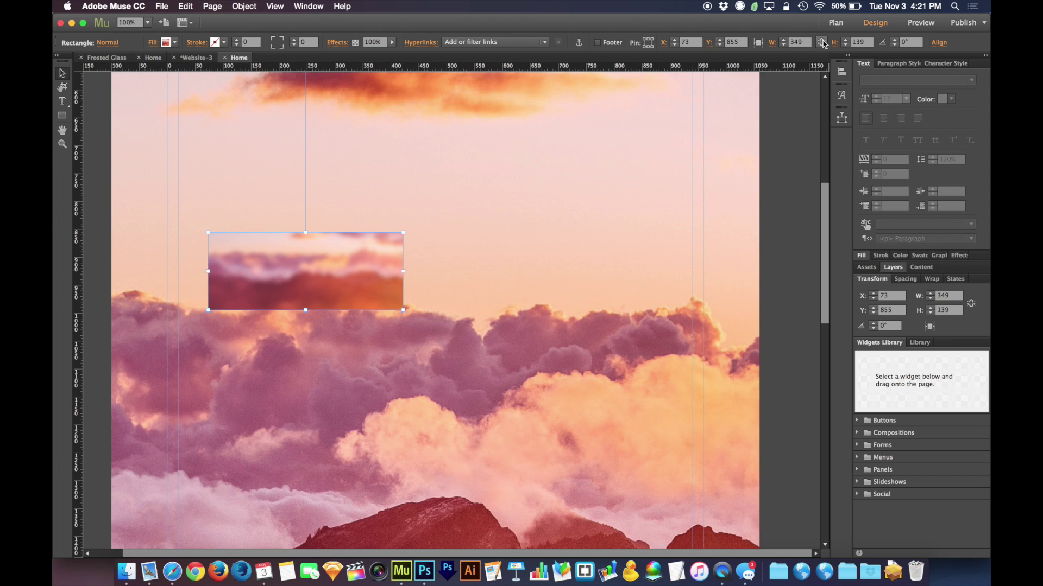
Stretch the blurred rectangle to the full 1160 px browser width and deselect it
{"action": "left_click", "coordinate": [757, 43]}
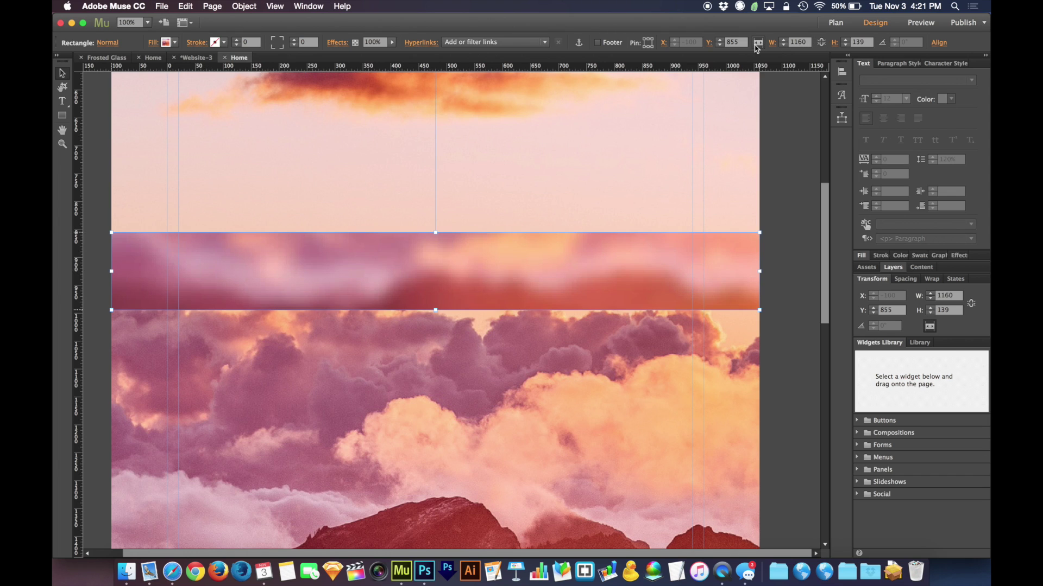
{"action": "left_click", "coordinate": [651, 157]}
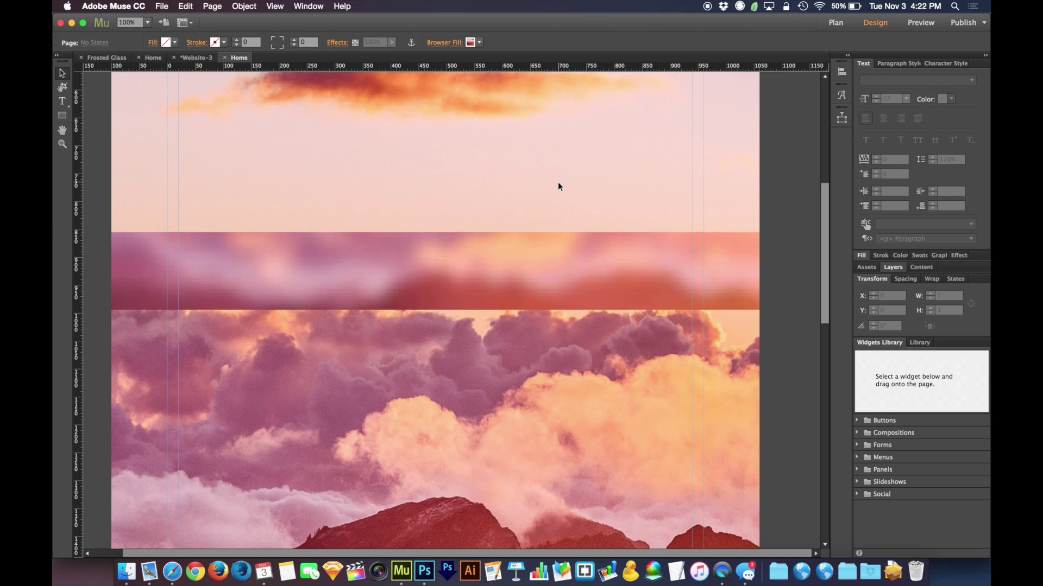
Preview the updated page in Safari and scroll to check the full-width blurred band
{"action": "key", "text": "alt+super+e"}
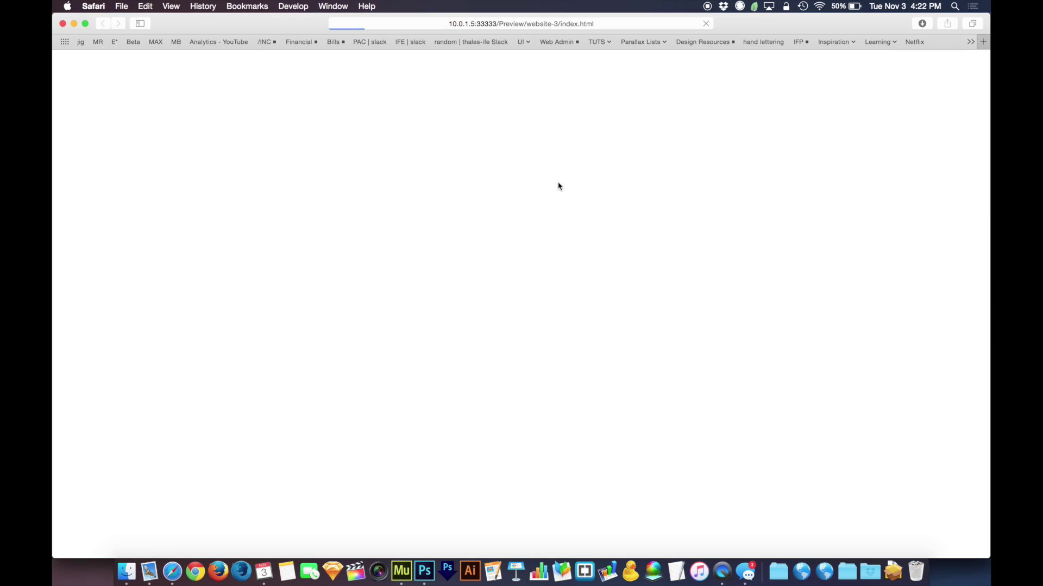
{"action": "scroll", "coordinate": [639, 231], "scroll_direction": "down", "scroll_amount": 5}
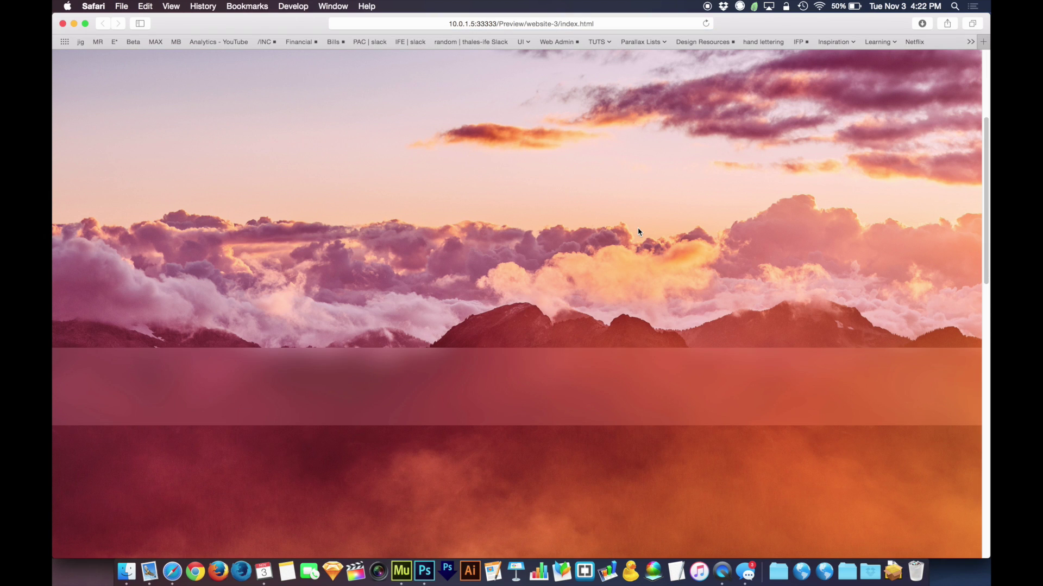
{"action": "scroll", "coordinate": [639, 232], "scroll_direction": "down", "scroll_amount": 3}
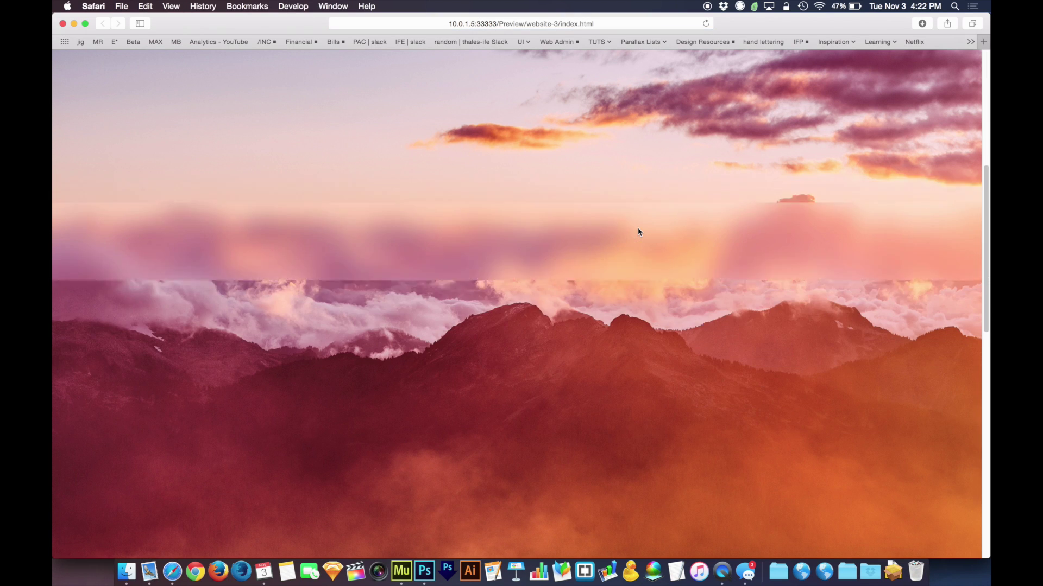
{"action": "scroll", "coordinate": [638, 232], "scroll_direction": "down", "scroll_amount": 3}
Close the Safari preview and switch to the Frosted Glass site's Home page in Muse
{"action": "key", "text": "super+w"}
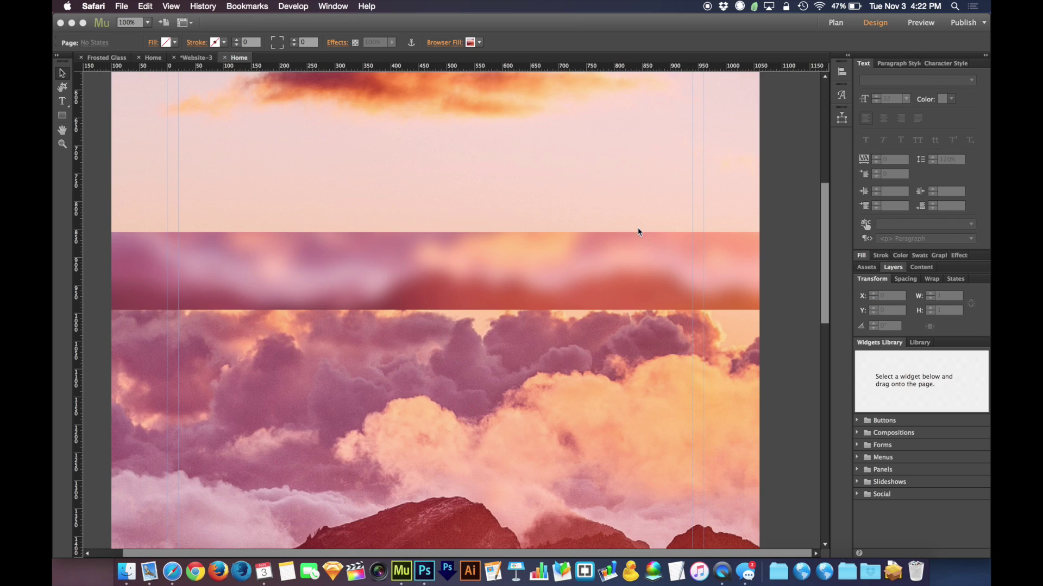
{"action": "left_click", "coordinate": [166, 59]}
{"action": "left_click", "coordinate": [154, 57]}
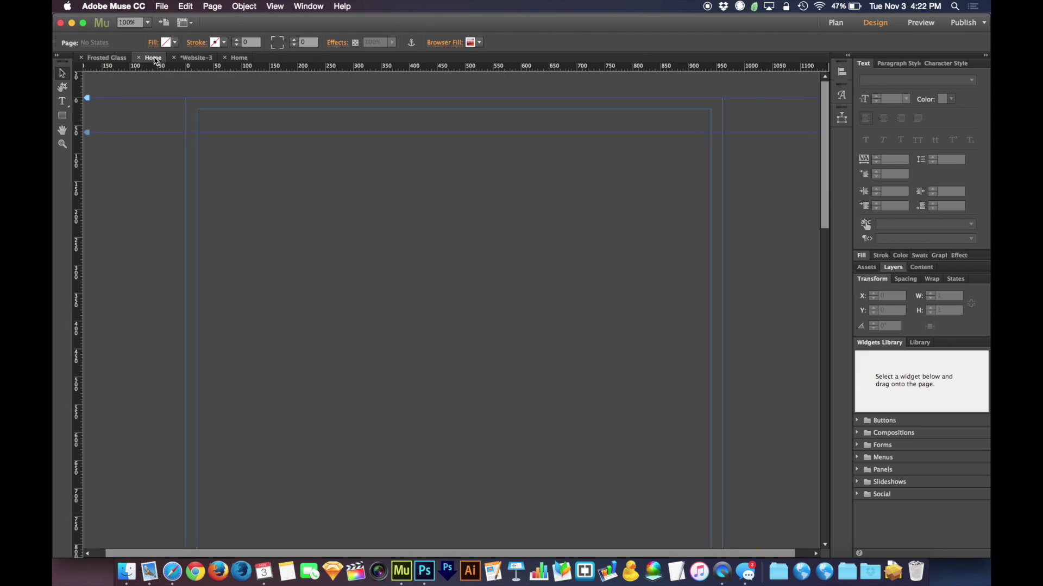
Preview the Frosted Glass site in Safari, scrolling to watch the FROSTED GLASS band over the photo
{"action": "key", "text": "super+shift+e"}
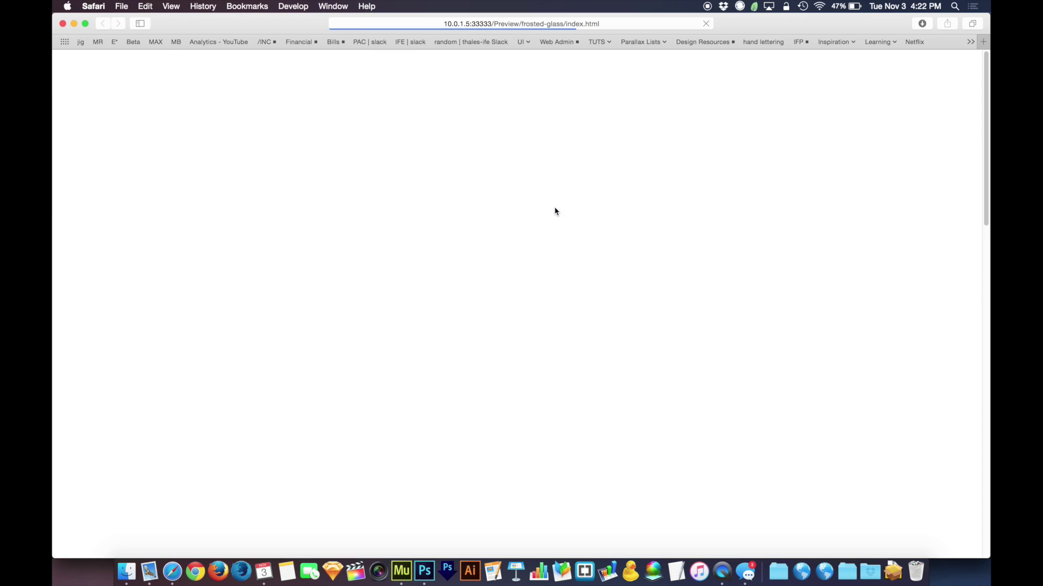
{"action": "scroll", "coordinate": [701, 238], "scroll_direction": "down", "scroll_amount": 5}
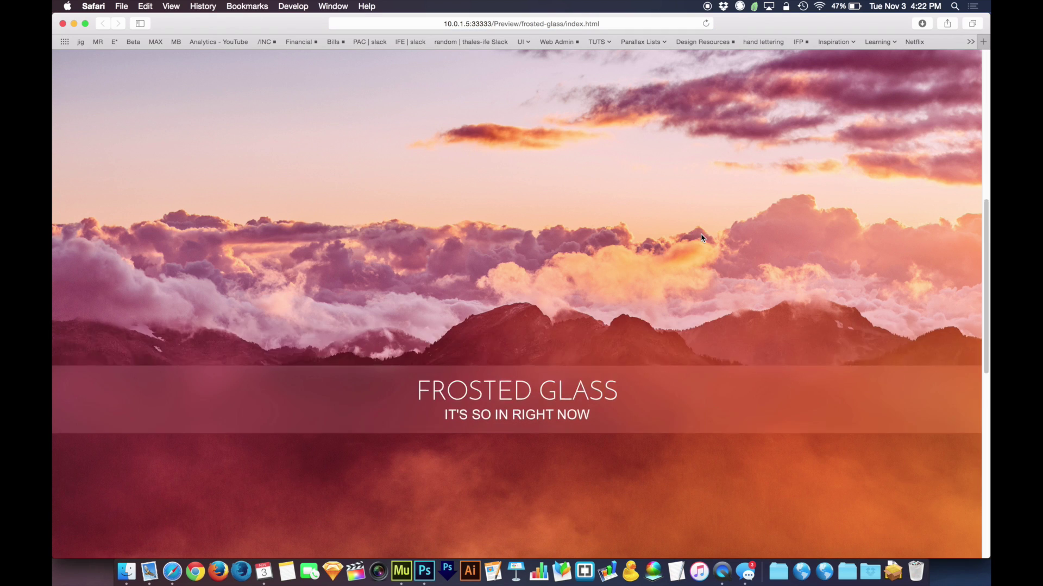
{"action": "scroll", "coordinate": [700, 237], "scroll_direction": "down", "scroll_amount": 5}
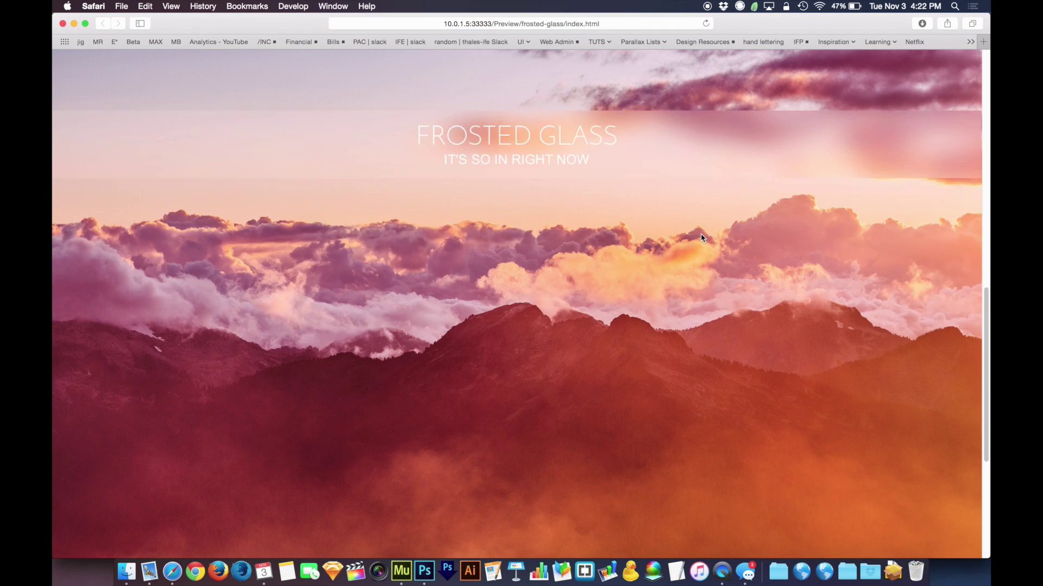
{"action": "scroll", "coordinate": [701, 237], "scroll_direction": "up", "scroll_amount": 3}
{"action": "scroll", "coordinate": [700, 237], "scroll_direction": "down", "scroll_amount": 1}
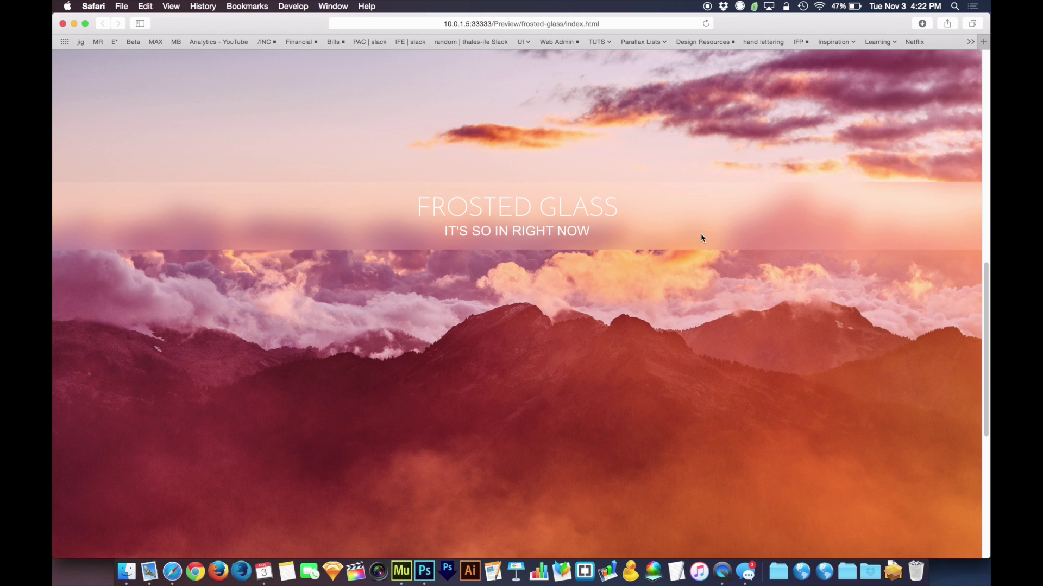
{"action": "scroll", "coordinate": [701, 237], "scroll_direction": "up", "scroll_amount": 2}
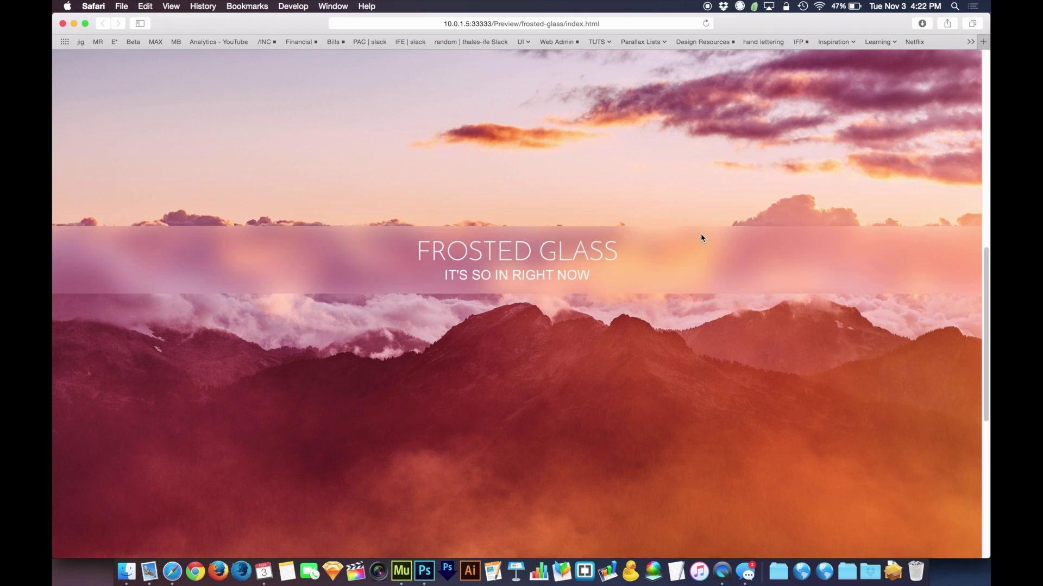